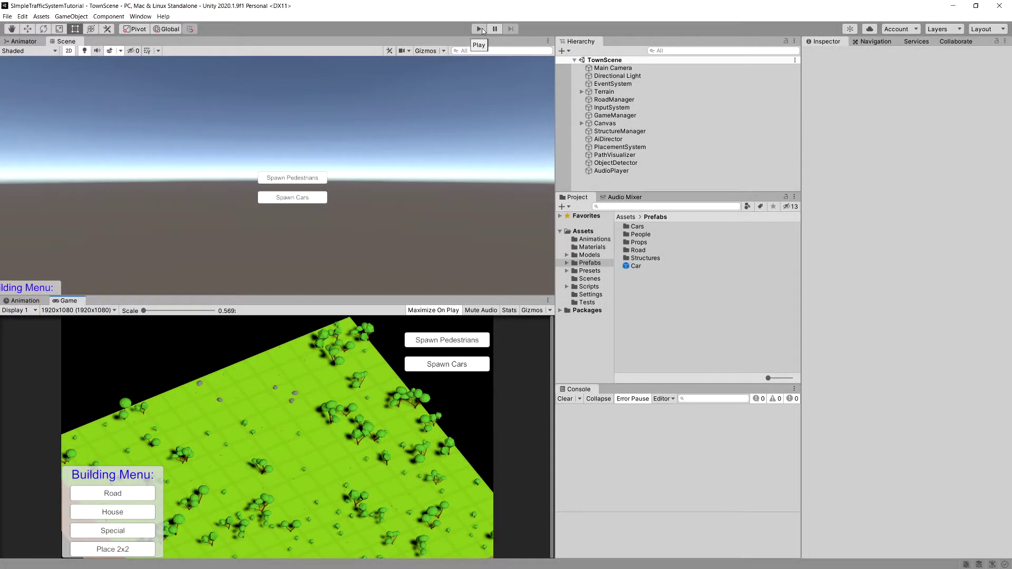
# Run the game, lay an L-shaped road, place a special building at its top end, then stop.
pyautogui.click(480, 29)
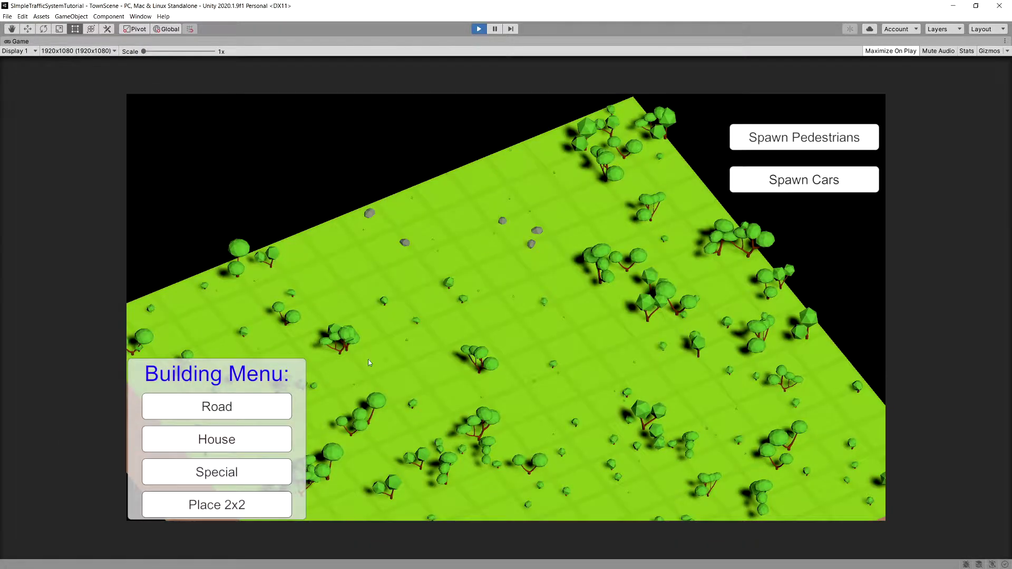
pyautogui.click(258, 411)
pyautogui.moveTo(430, 369); pyautogui.dragTo(482, 244)
pyautogui.click(247, 437)
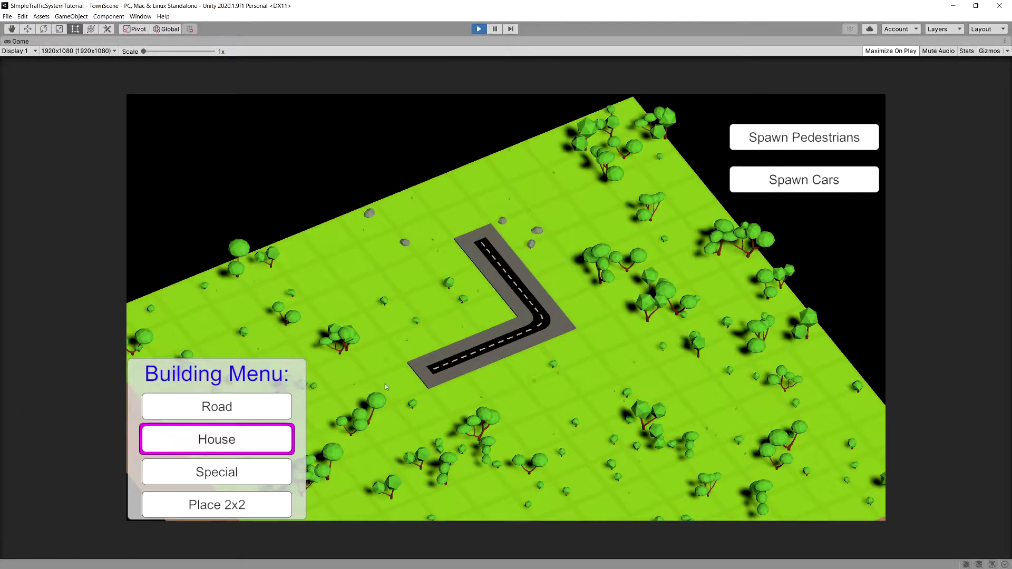
pyautogui.click(213, 479)
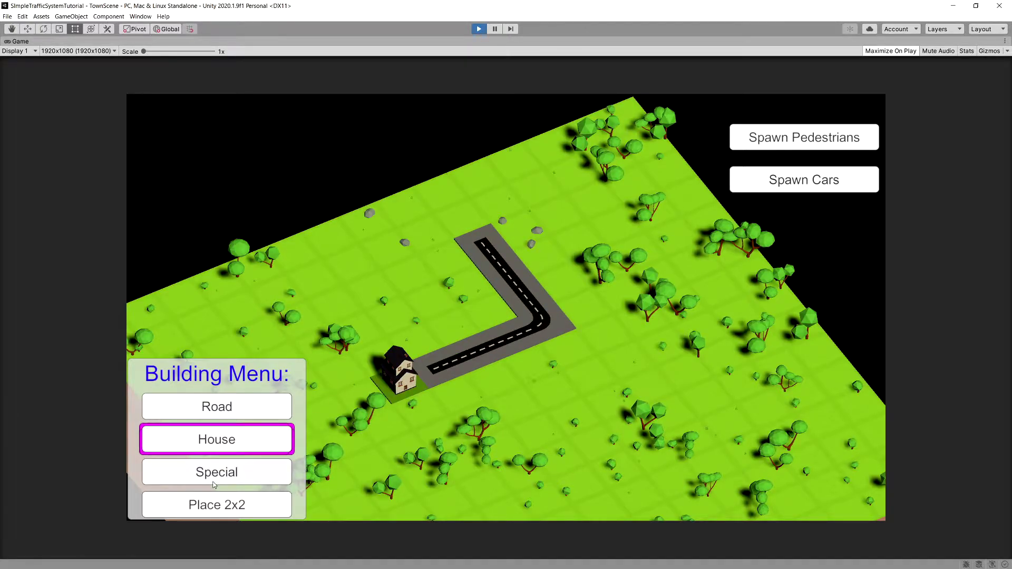
pyautogui.click(458, 217)
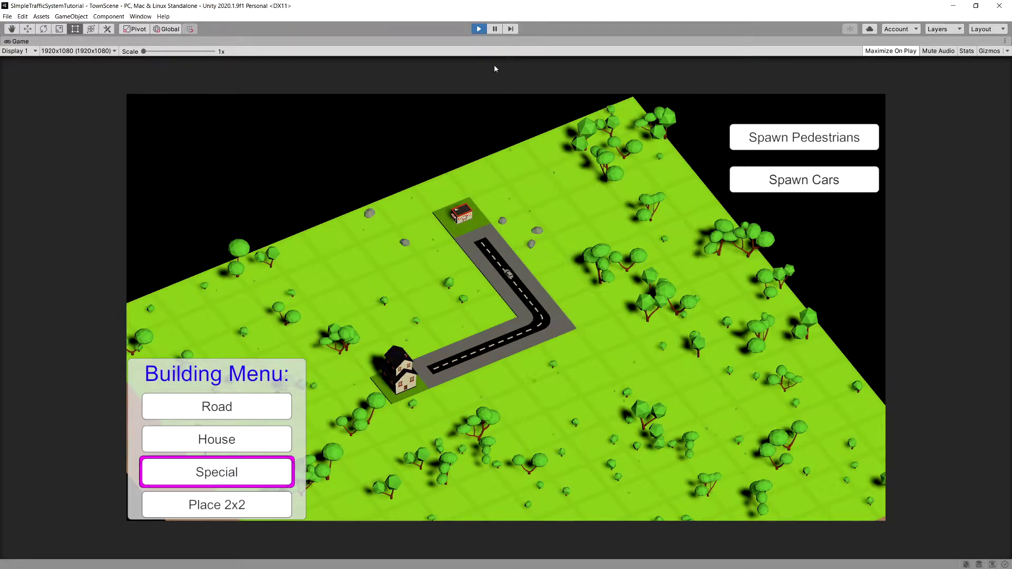
pyautogui.click(483, 30)
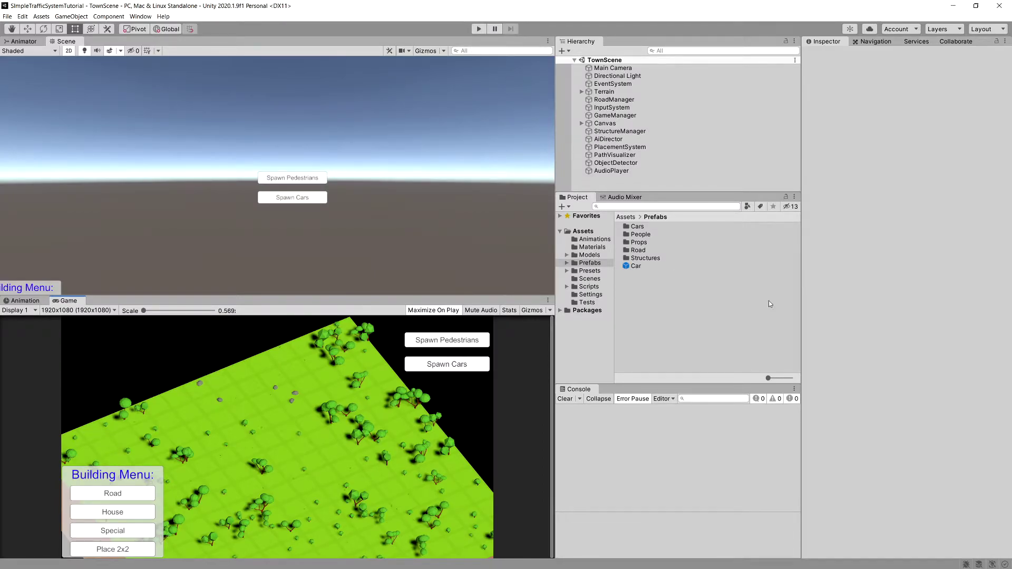
# Open the Assets > Prefabs > Road folder in the Project window.
pyautogui.click(597, 234)
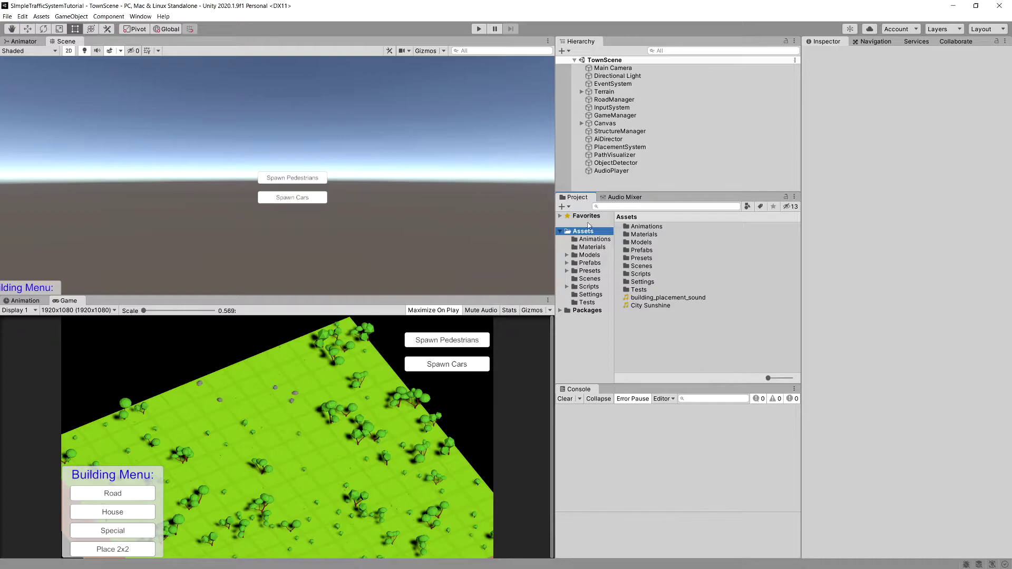
pyautogui.click(599, 265)
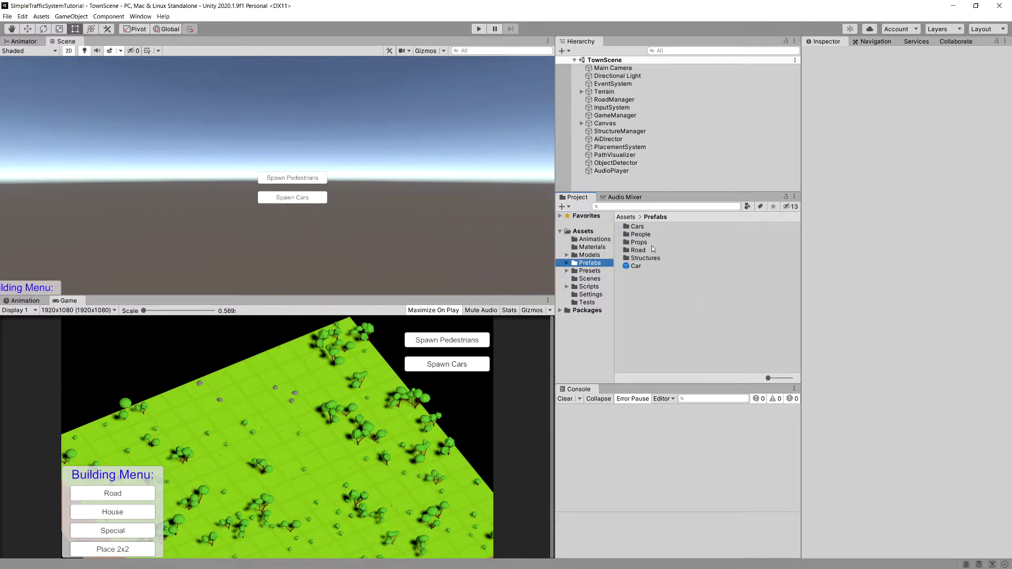
pyautogui.click(643, 253)
pyautogui.doubleClick(642, 253)
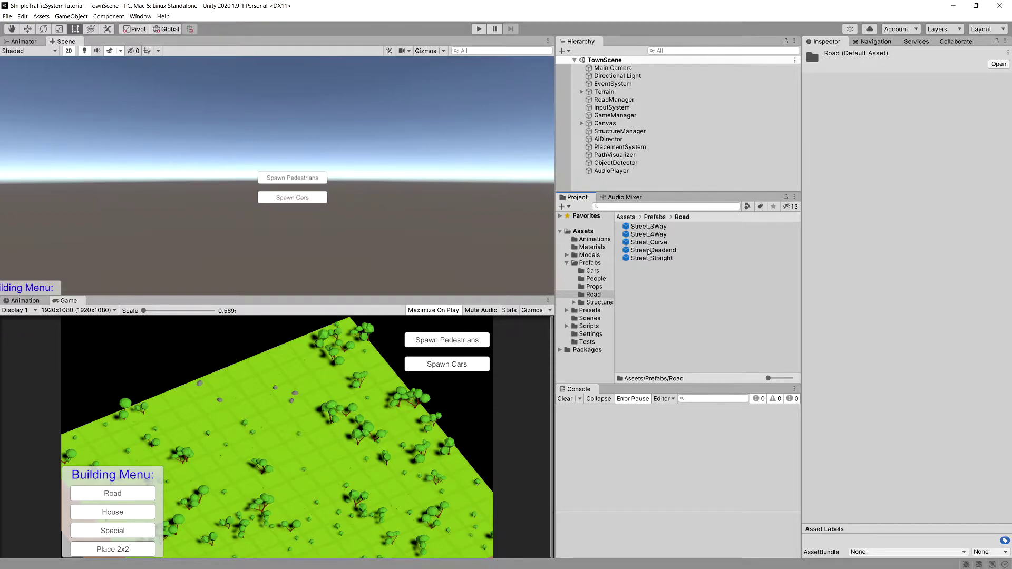
# Open Street_Deadend in Prefab Mode, enable Gizmos, select Marker_1 and orbit around the markers.
pyautogui.doubleClick(649, 251)
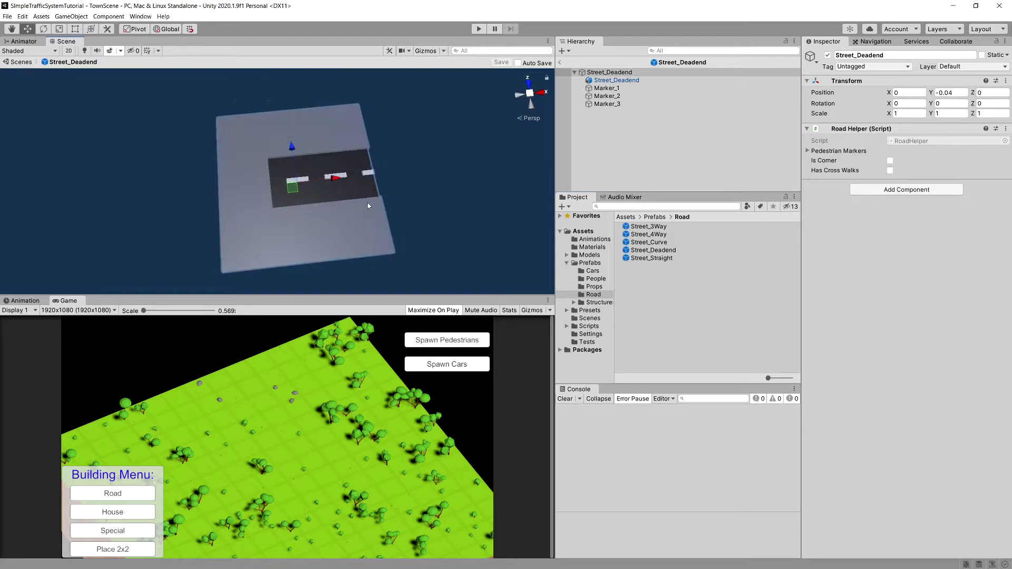
pyautogui.scroll(-3, 365, 217)
pyautogui.keyDown('alt'); pyautogui.moveTo(352, 232); pyautogui.dragTo(306, 214); pyautogui.keyUp('alt')
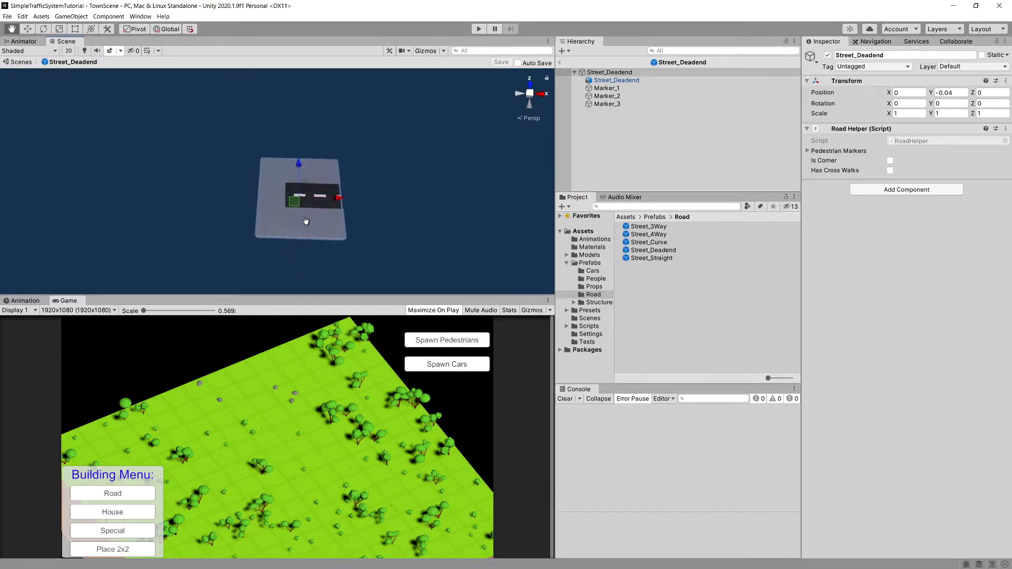
pyautogui.scroll(4, 307, 218)
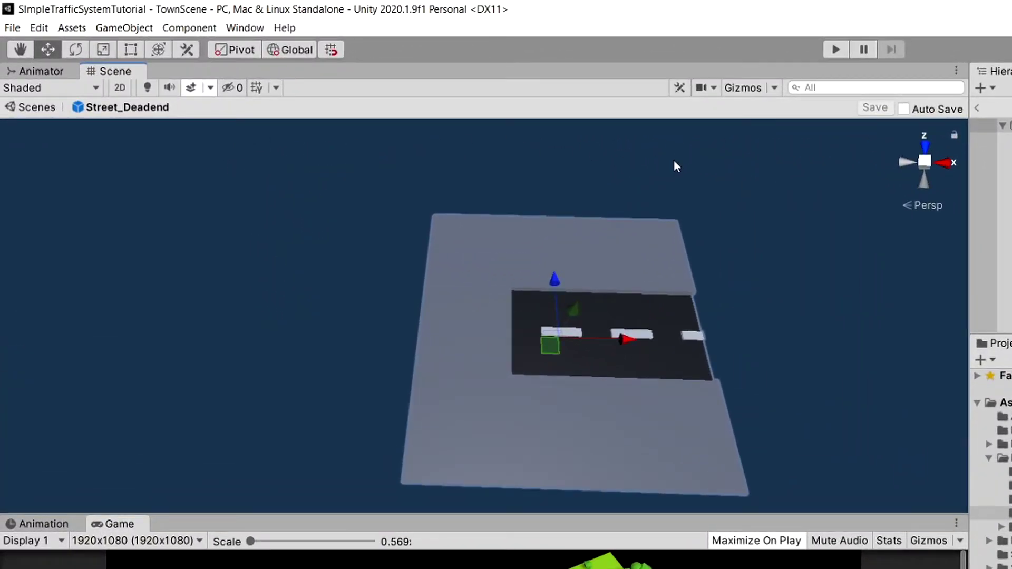
pyautogui.click(740, 94)
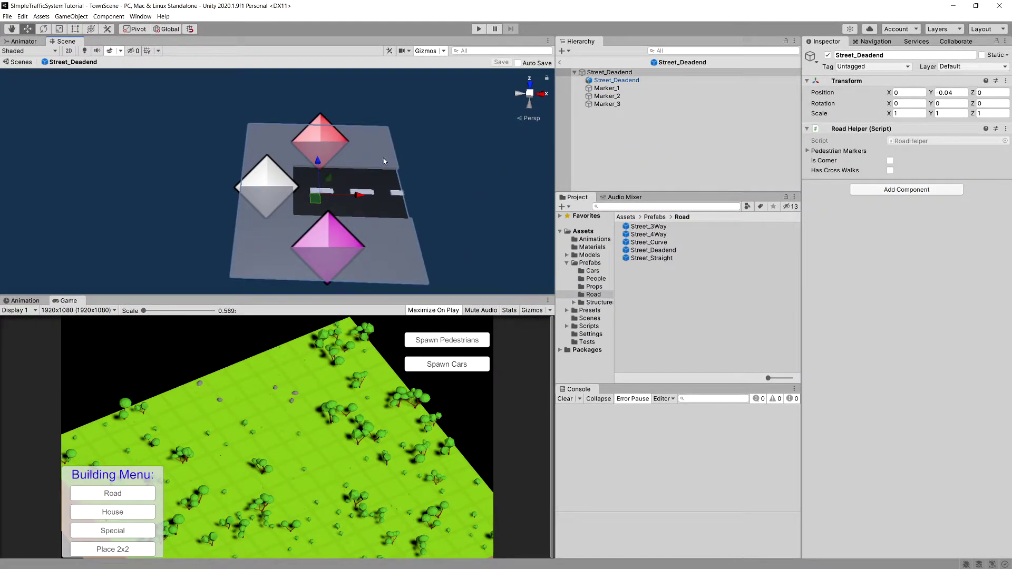
pyautogui.click(623, 90)
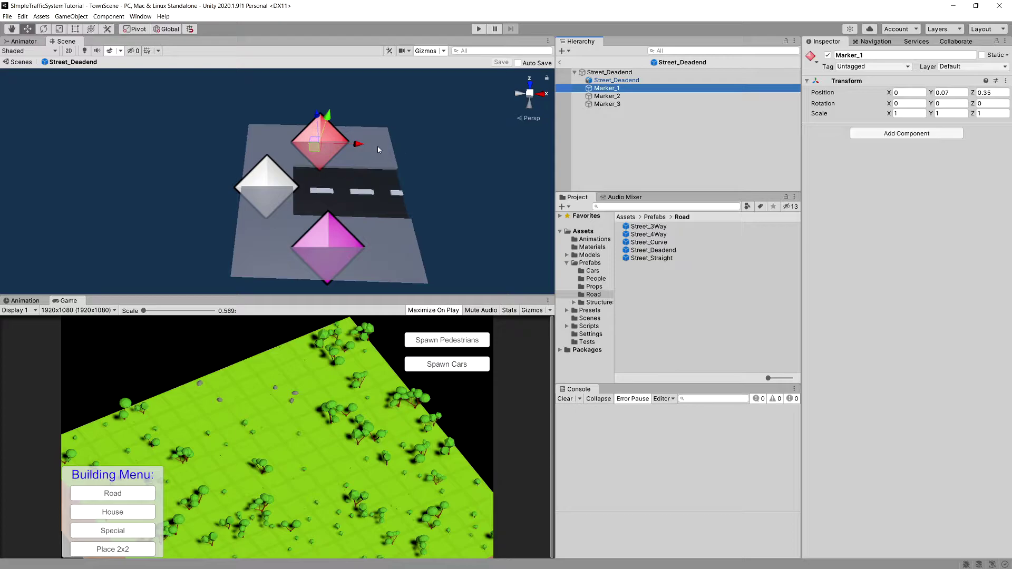
pyautogui.keyDown('alt'); pyautogui.moveTo(321, 142); pyautogui.dragTo(266, 191); pyautogui.keyUp('alt')
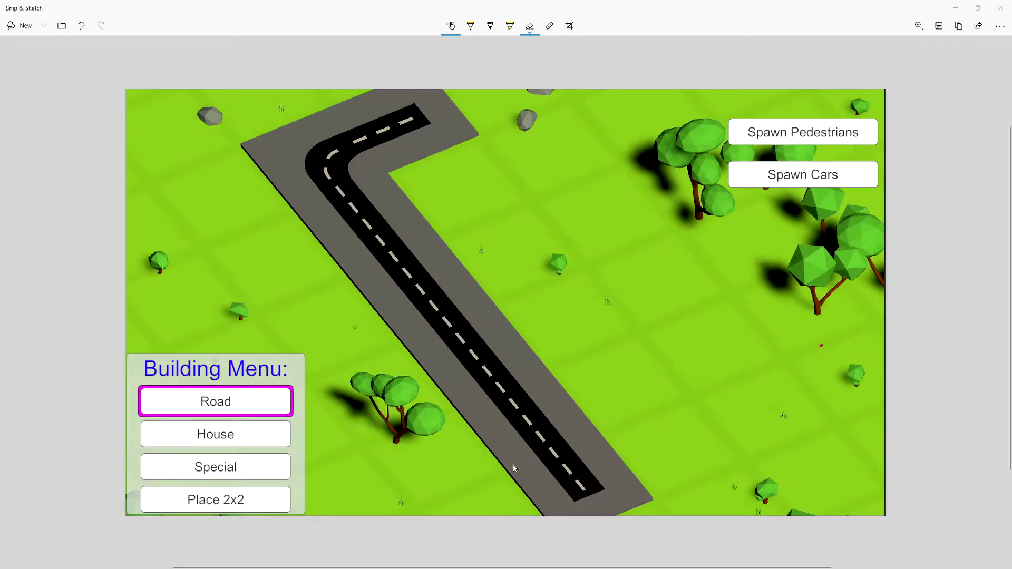
# With the orange ballpoint pen, outline the bottom end tile and draw five tile-boundary lines up the road.
pyautogui.click(471, 24)
pyautogui.moveTo(508, 475)
pyautogui.mouseDown()
pyautogui.moveTo(596, 431)
pyautogui.moveTo(652, 496)
pyautogui.mouseUp()
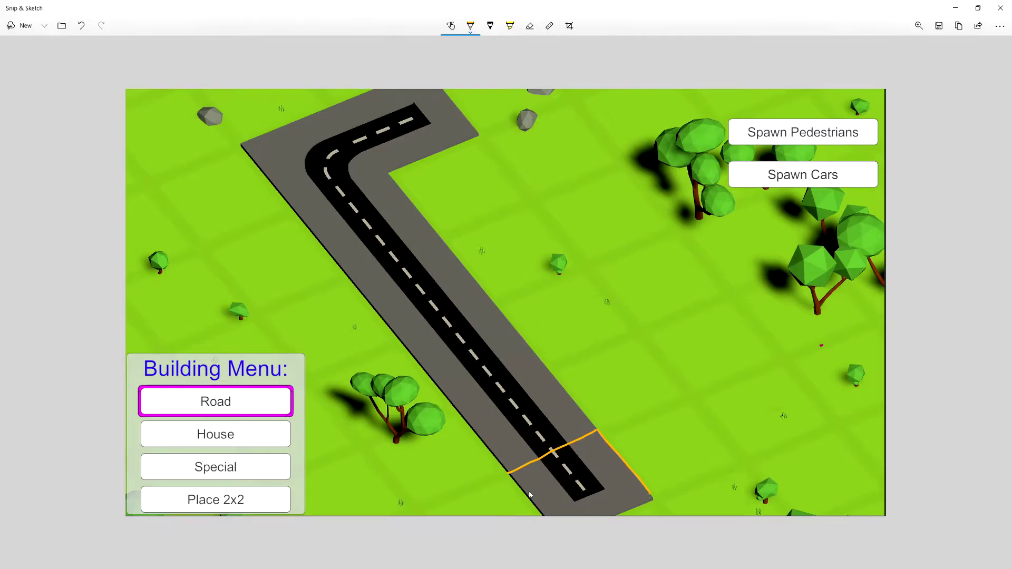
pyautogui.moveTo(508, 474)
pyautogui.mouseDown()
pyautogui.moveTo(561, 536)
pyautogui.moveTo(644, 494)
pyautogui.mouseUp()
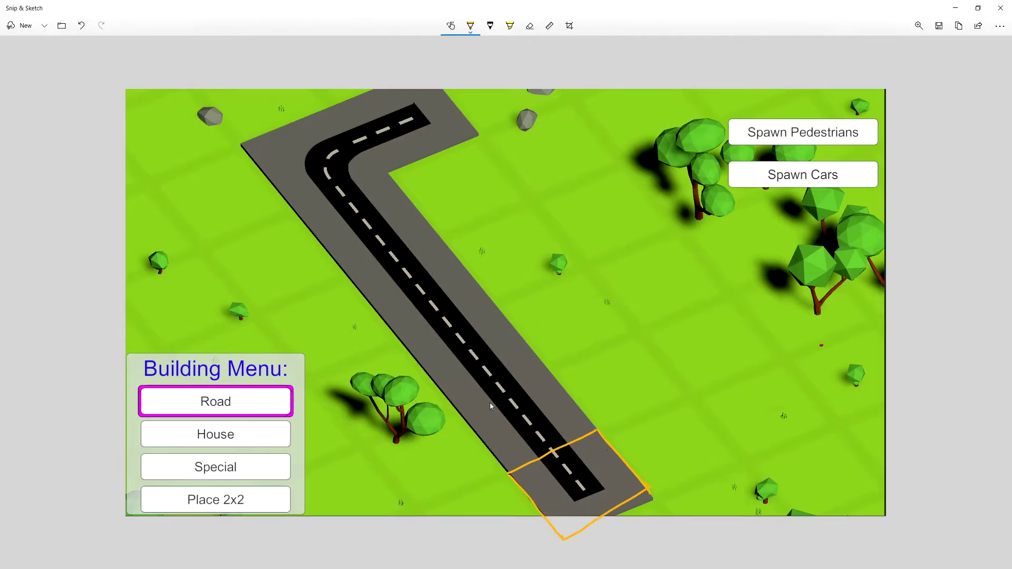
pyautogui.moveTo(454, 404); pyautogui.dragTo(544, 359)
pyautogui.moveTo(401, 340); pyautogui.dragTo(499, 296)
pyautogui.moveTo(345, 275); pyautogui.dragTo(439, 238)
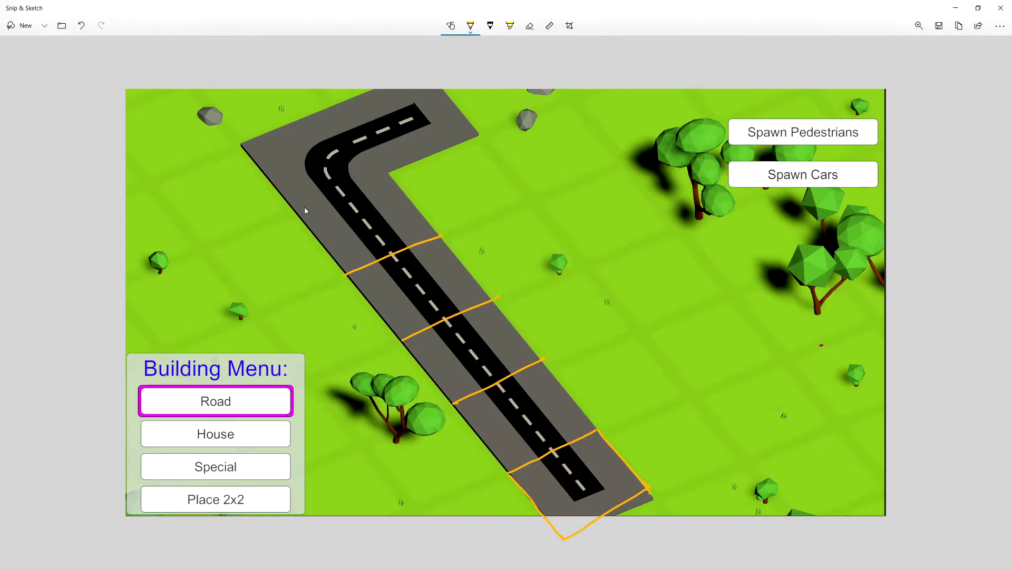
pyautogui.moveTo(291, 217); pyautogui.dragTo(383, 172)
pyautogui.moveTo(342, 107); pyautogui.dragTo(396, 170)
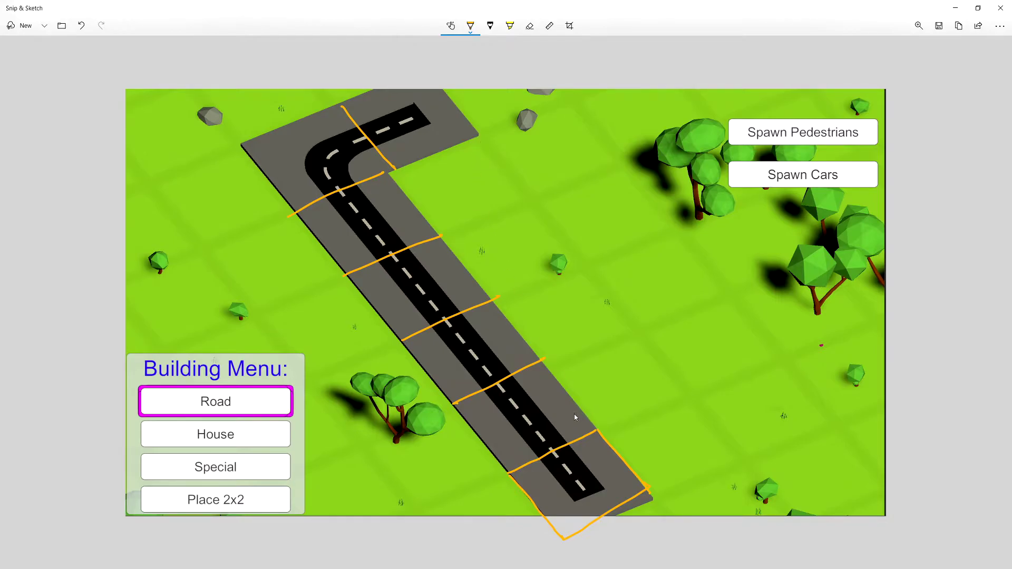
# Switch the pen to red, dot lane points along the road, then undo them.
pyautogui.click(471, 25)
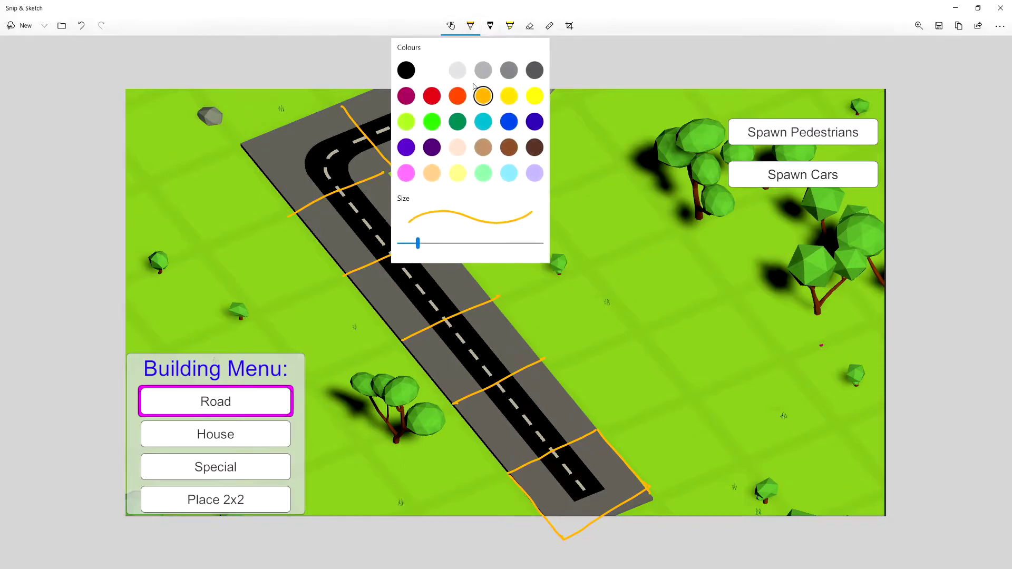
pyautogui.click(462, 99)
pyautogui.click(324, 164)
pyautogui.click(402, 122)
pyautogui.click(373, 228)
pyautogui.click(431, 296)
pyautogui.click(477, 364)
pyautogui.click(530, 420)
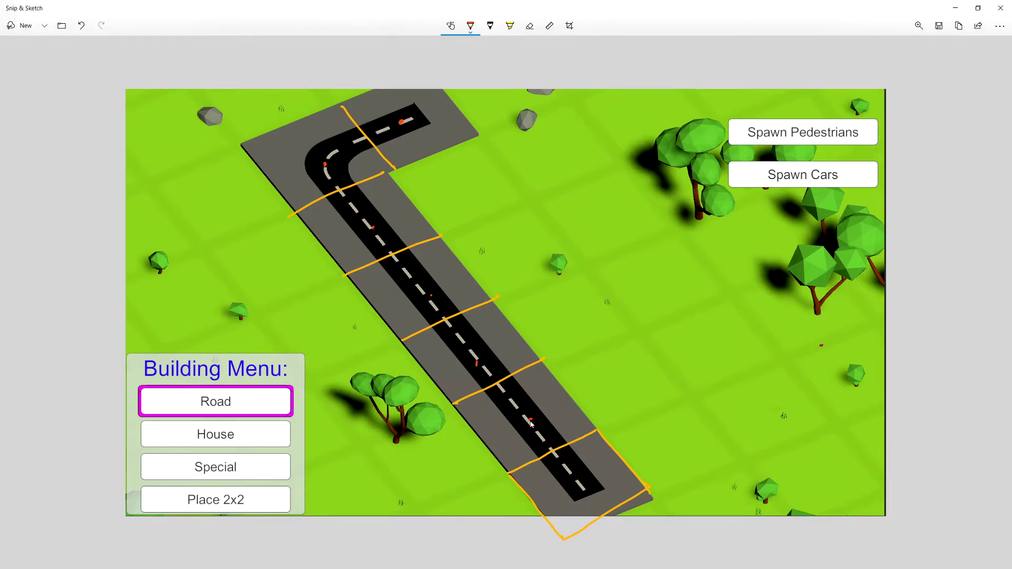
pyautogui.click(572, 480)
pyautogui.hotkey('ctrl', 'z')
pyautogui.hotkey('ctrl', 'z')
pyautogui.hotkey('ctrl', 'z')
pyautogui.hotkey('ctrl', 'z')
pyautogui.hotkey('ctrl', 'z')
pyautogui.hotkey('ctrl', 'z')
# Place a single red lane dot on the end tile, then try a green dot and undo it.
pyautogui.click(578, 468)
pyautogui.click(470, 26)
pyautogui.click(486, 101)
pyautogui.click(470, 25)
pyautogui.click(432, 121)
pyautogui.click(562, 476)
pyautogui.hotkey('ctrl', 'z')
# Add a green lane dot and green arrow on the end tile, plus a red arrow beside it.
pyautogui.click(565, 480)
pyautogui.moveTo(476, 468); pyautogui.dragTo(498, 490)
pyautogui.click(471, 26)
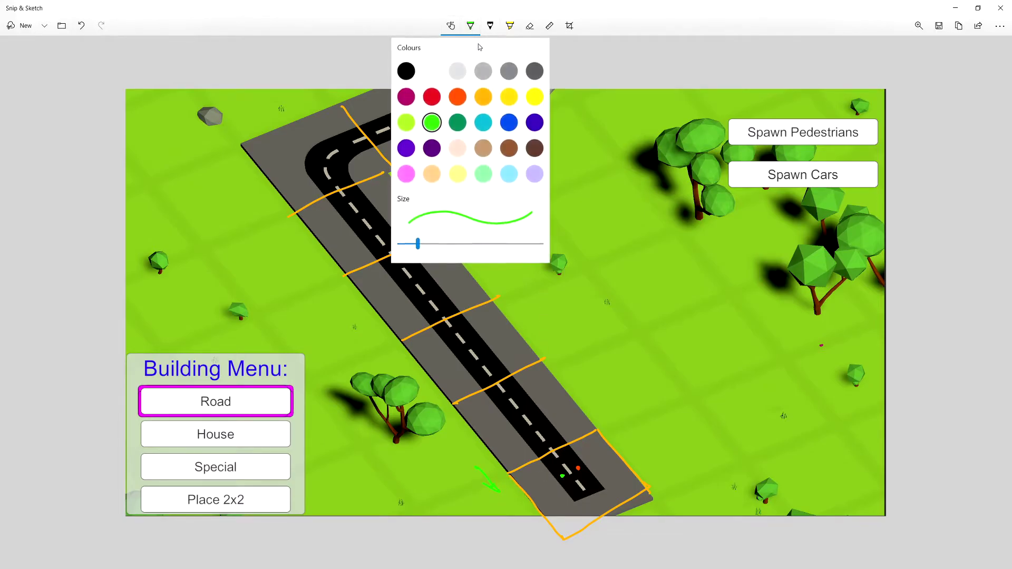
pyautogui.click(432, 96)
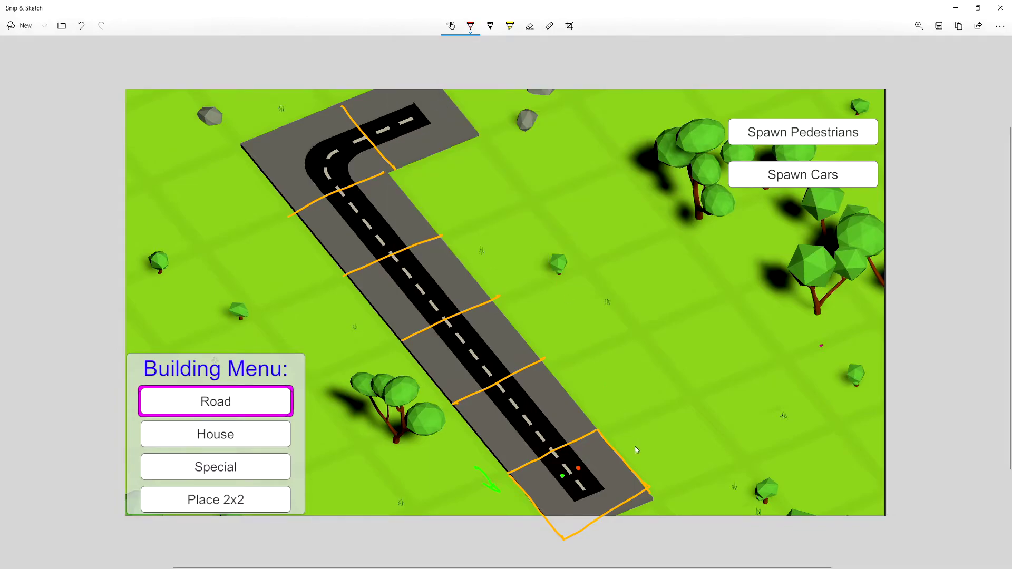
pyautogui.moveTo(636, 447)
pyautogui.mouseDown()
pyautogui.moveTo(598, 414)
pyautogui.moveTo(612, 423)
pyautogui.mouseUp()
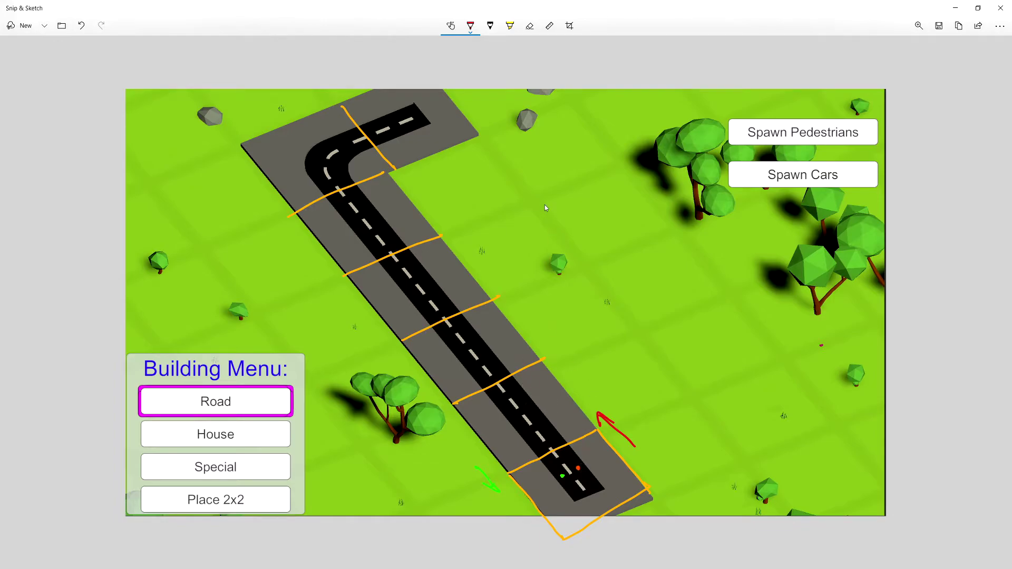
# Mark a red and a green lane dot on the tile above the end tile.
pyautogui.click(532, 409)
pyautogui.click(470, 26)
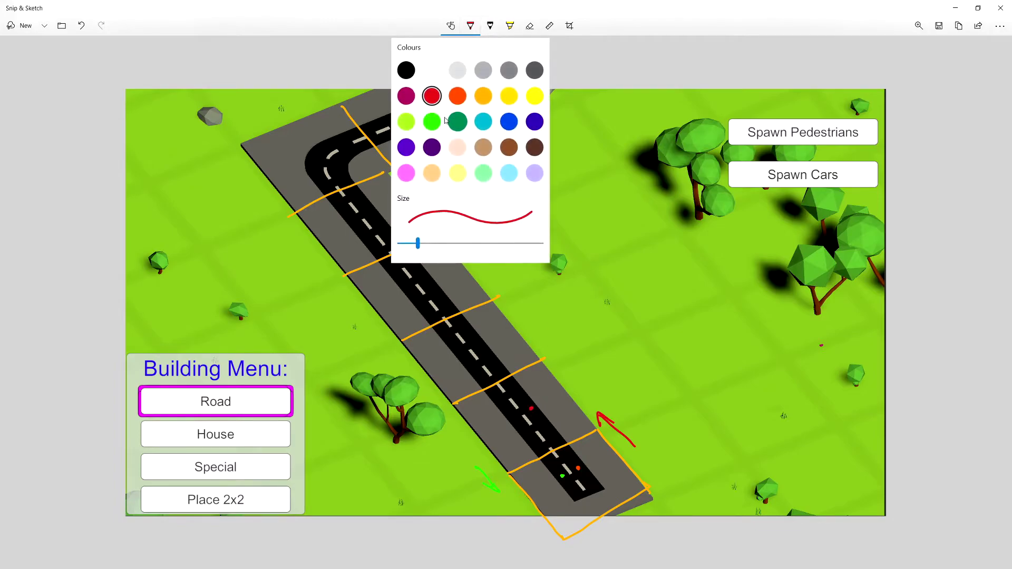
pyautogui.click(434, 122)
pyautogui.click(513, 416)
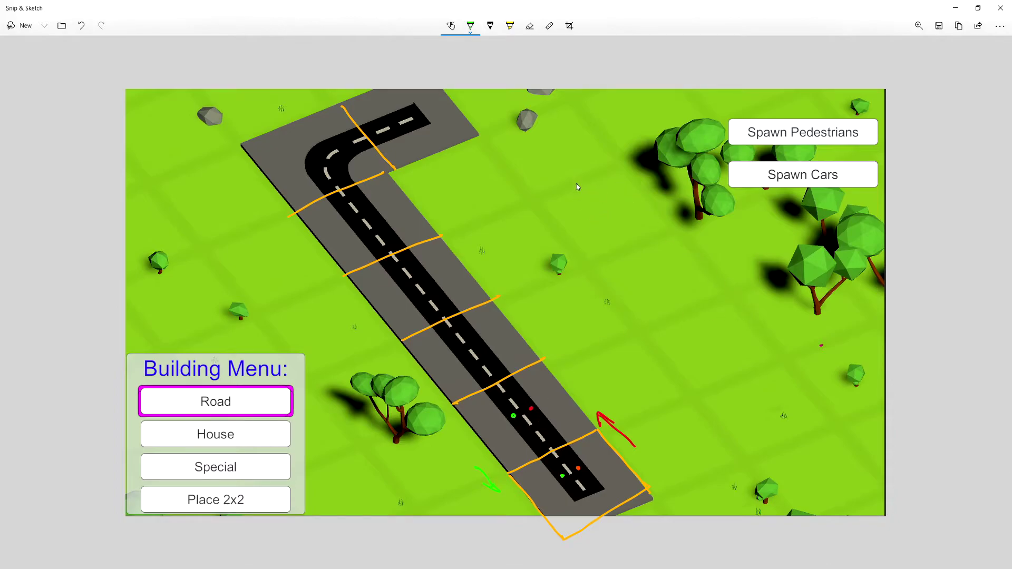
# Sketch green tile boxes with lane lines on the grass and write an angle label.
pyautogui.moveTo(556, 168); pyautogui.dragTo(556, 225)
pyautogui.moveTo(562, 184)
pyautogui.mouseDown()
pyautogui.moveTo(628, 186)
pyautogui.moveTo(610, 204)
pyautogui.mouseUp()
pyautogui.moveTo(614, 257)
pyautogui.mouseDown()
pyautogui.moveTo(667, 314)
pyautogui.moveTo(612, 312)
pyautogui.moveTo(627, 310)
pyautogui.mouseUp()
pyautogui.moveTo(625, 138); pyautogui.dragTo(624, 139)
pyautogui.click(636, 129)
pyautogui.moveTo(760, 250)
pyautogui.mouseDown()
pyautogui.moveTo(784, 262)
pyautogui.moveTo(788, 289)
pyautogui.moveTo(739, 313)
pyautogui.moveTo(785, 326)
pyautogui.mouseUp()
# In red, draw a downward arrow on the vertical tile, write 180 and add a leftward arrow.
pyautogui.click(470, 25)
pyautogui.click(464, 99)
pyautogui.moveTo(633, 287); pyautogui.dragTo(631, 328)
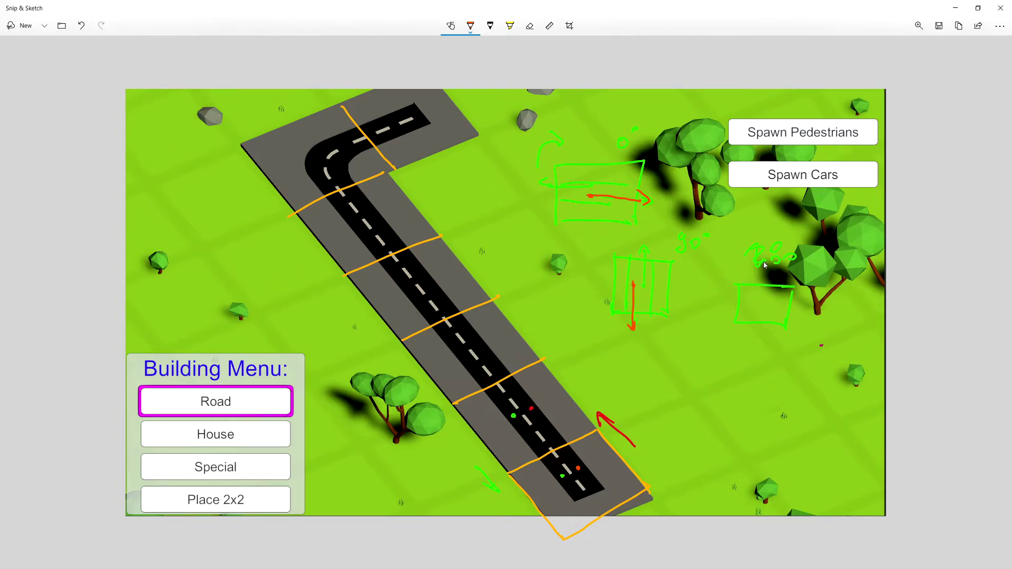
pyautogui.moveTo(745, 257)
pyautogui.mouseDown()
pyautogui.moveTo(756, 268)
pyautogui.moveTo(773, 254)
pyautogui.mouseUp()
pyautogui.moveTo(793, 254)
pyautogui.mouseDown()
pyautogui.moveTo(785, 262)
pyautogui.moveTo(793, 252)
pyautogui.mouseUp()
pyautogui.moveTo(764, 289); pyautogui.dragTo(725, 289)
pyautogui.moveTo(734, 284); pyautogui.dragTo(736, 297)
# Draw a bright green rightward arrow along the 180 tile box.
pyautogui.click(470, 25)
pyautogui.click(433, 122)
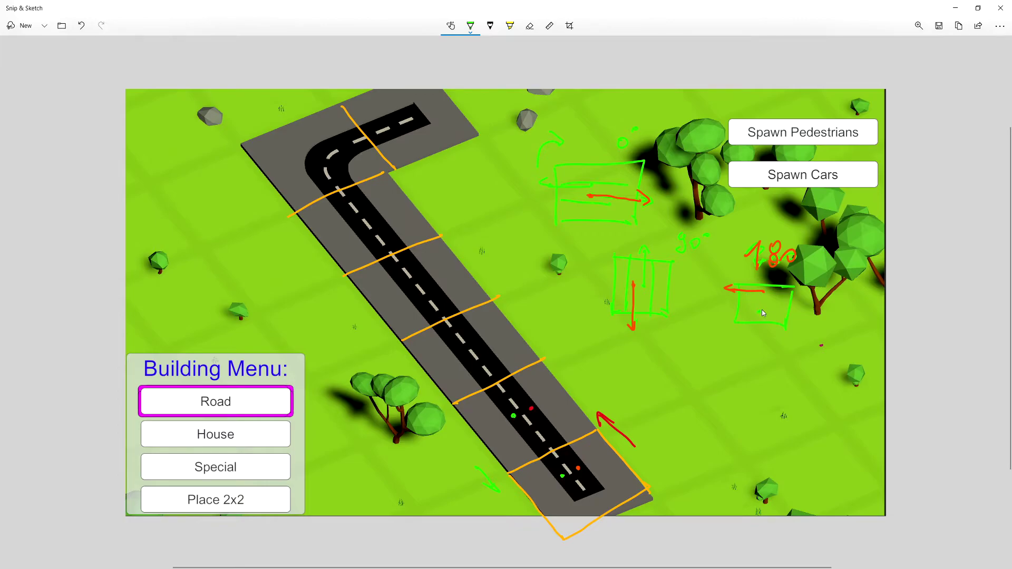
pyautogui.moveTo(760, 312); pyautogui.dragTo(799, 314)
pyautogui.moveTo(794, 307); pyautogui.dragTo(795, 319)
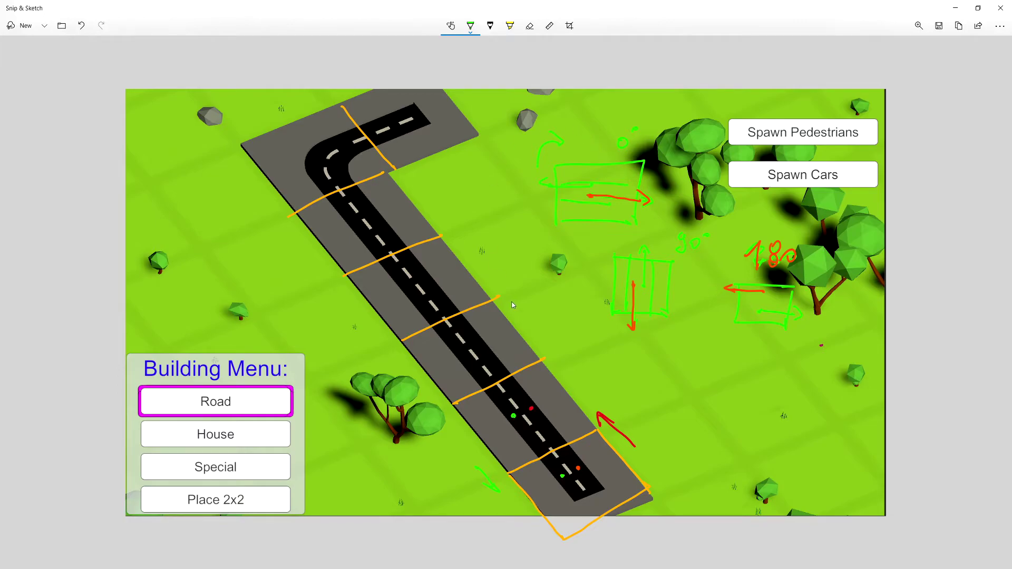
# Dot the three straight tiles up to the bend with green lane dots, then red ones.
pyautogui.click(465, 357)
pyautogui.click(413, 292)
pyautogui.click(359, 229)
pyautogui.click(476, 32)
pyautogui.click(458, 95)
pyautogui.click(498, 235)
pyautogui.click(484, 347)
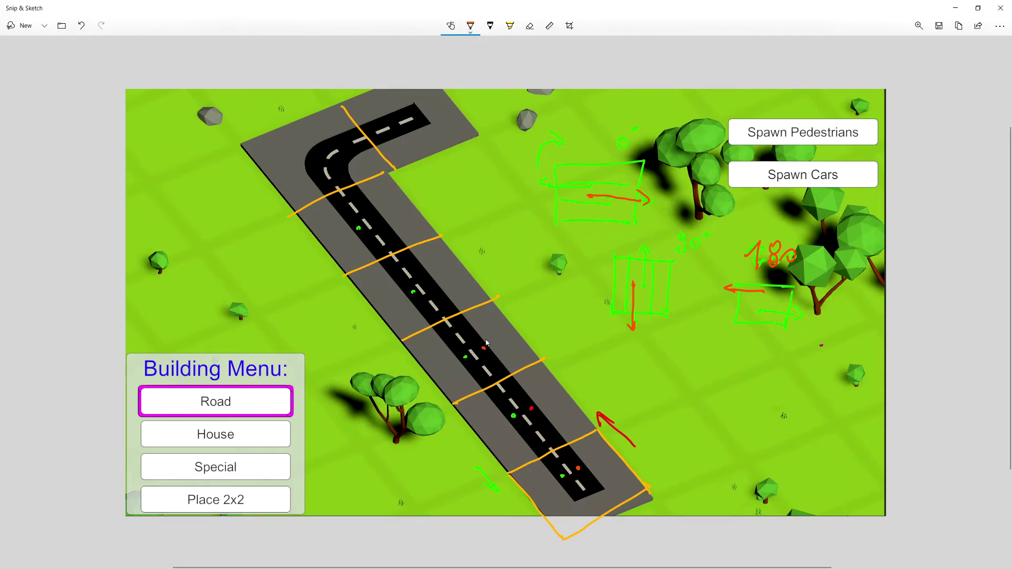
pyautogui.click(429, 285)
pyautogui.click(379, 222)
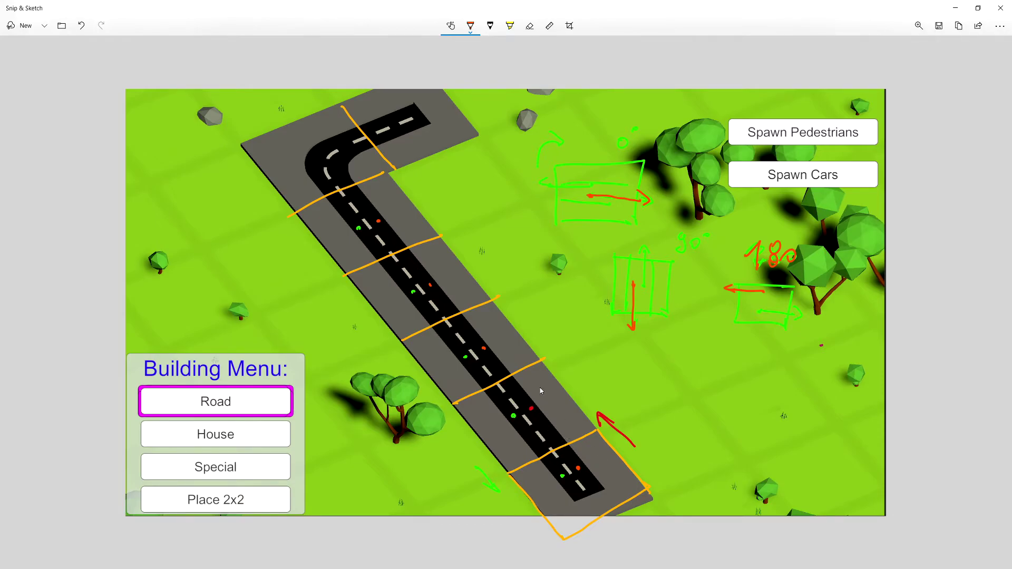
# In light blue, link the end-tile dots, circle the bottom red and green dots, and write 'Distance?'.
pyautogui.click(471, 26)
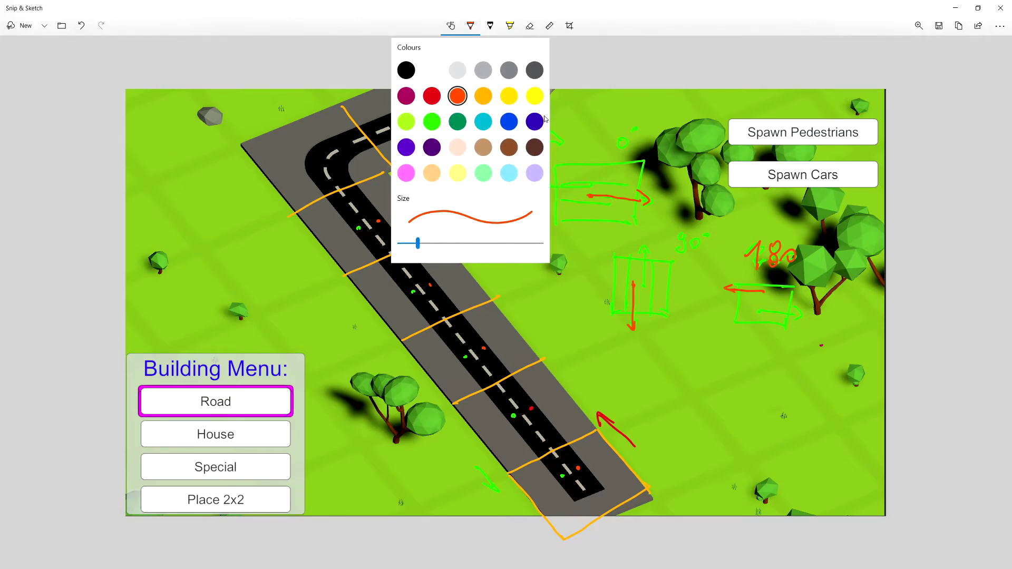
pyautogui.click(509, 173)
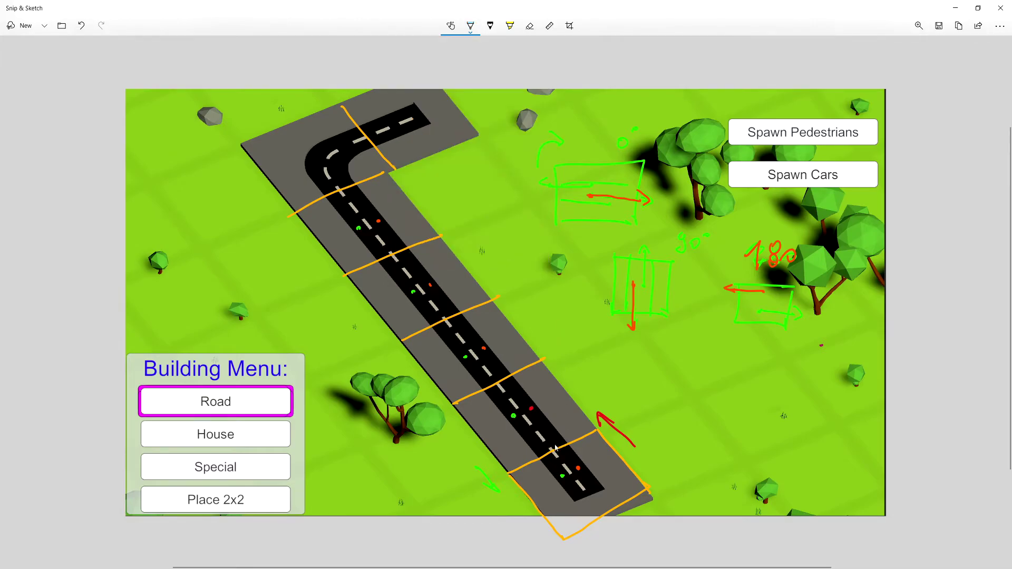
pyautogui.moveTo(533, 411); pyautogui.dragTo(574, 465)
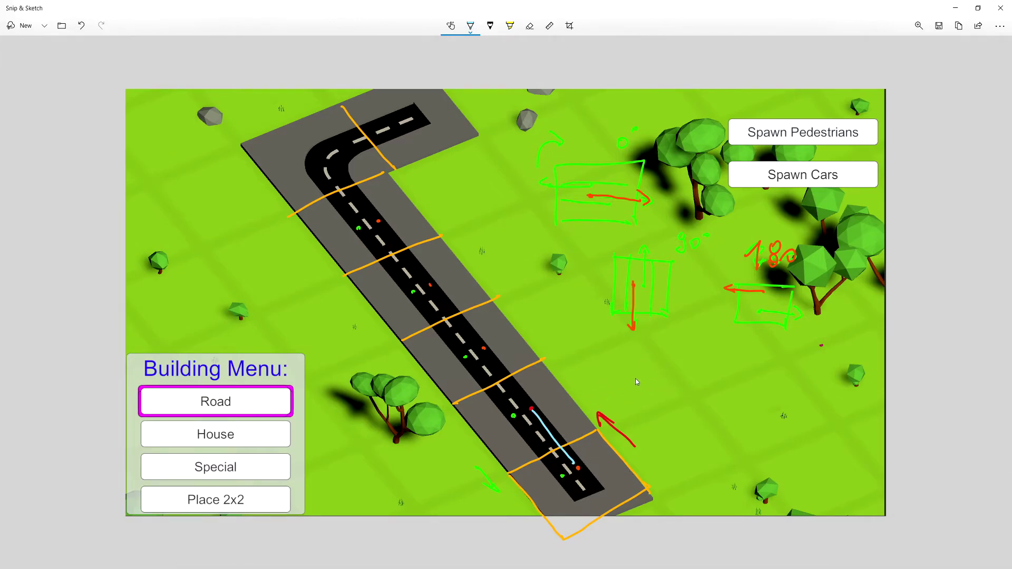
pyautogui.moveTo(634, 381); pyautogui.dragTo(660, 384)
pyautogui.moveTo(675, 359); pyautogui.dragTo(676, 382)
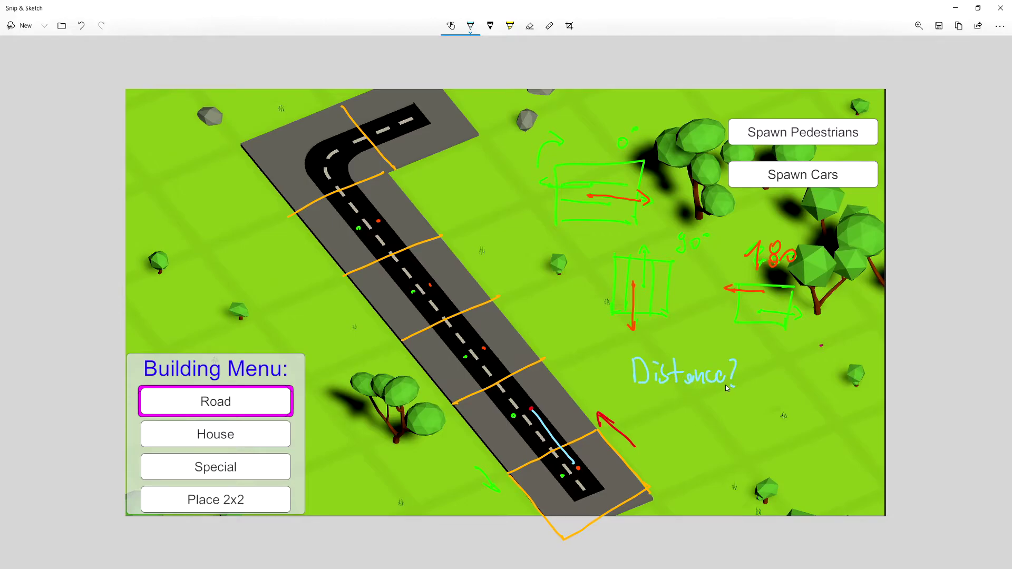
pyautogui.moveTo(567, 470)
pyautogui.mouseDown()
pyautogui.moveTo(581, 463)
pyautogui.moveTo(587, 482)
pyautogui.mouseUp()
pyautogui.moveTo(566, 476); pyautogui.dragTo(562, 472)
pyautogui.moveTo(513, 416); pyautogui.dragTo(558, 477)
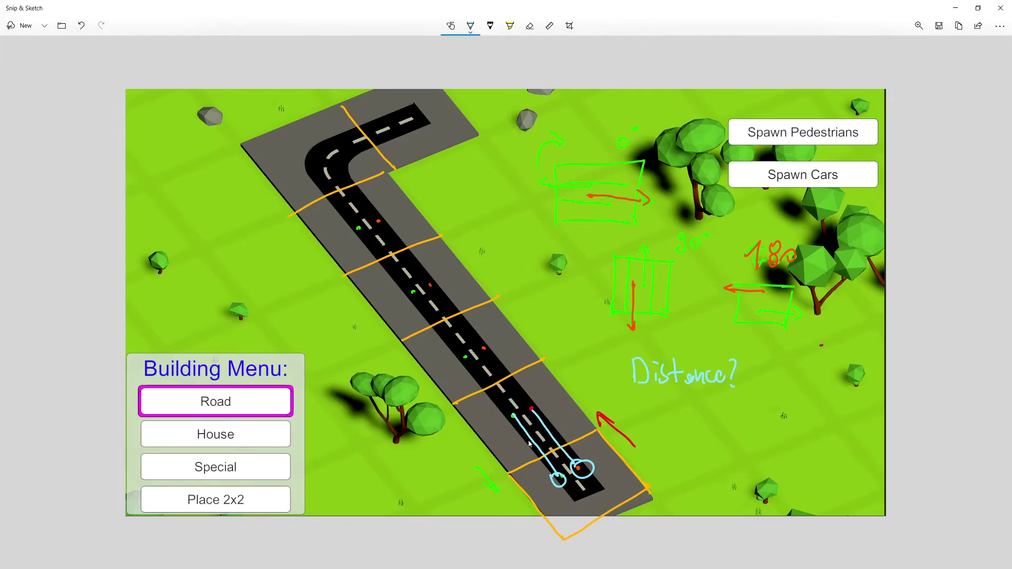
# Draw light-blue links between successive red and green lane dots up the road, plus a bottom arrow.
pyautogui.moveTo(484, 349); pyautogui.dragTo(531, 409)
pyautogui.moveTo(464, 356); pyautogui.dragTo(504, 414)
pyautogui.moveTo(431, 286); pyautogui.dragTo(484, 349)
pyautogui.moveTo(413, 292); pyautogui.dragTo(462, 349)
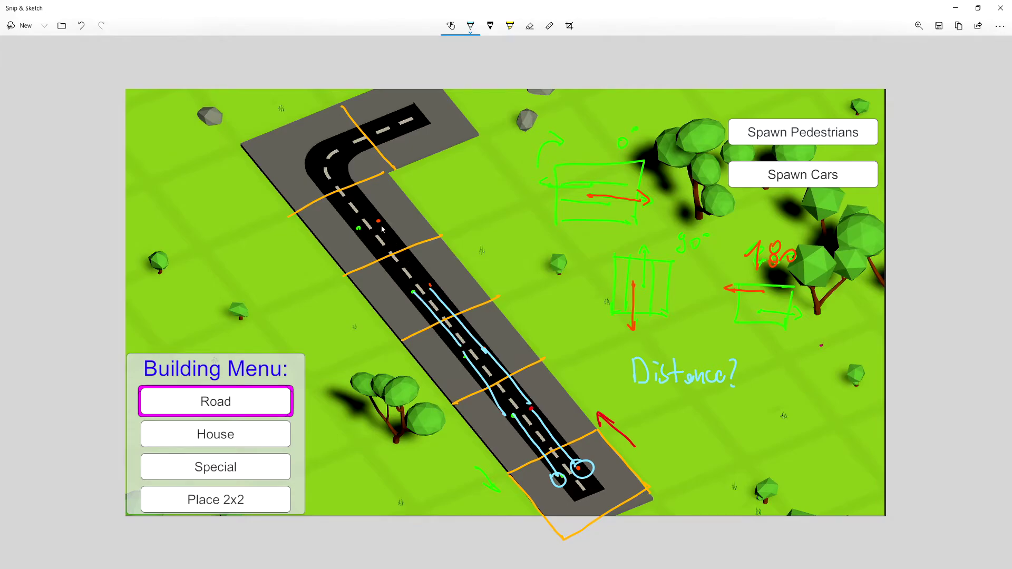
pyautogui.moveTo(378, 222); pyautogui.dragTo(422, 281)
pyautogui.moveTo(360, 229); pyautogui.dragTo(412, 290)
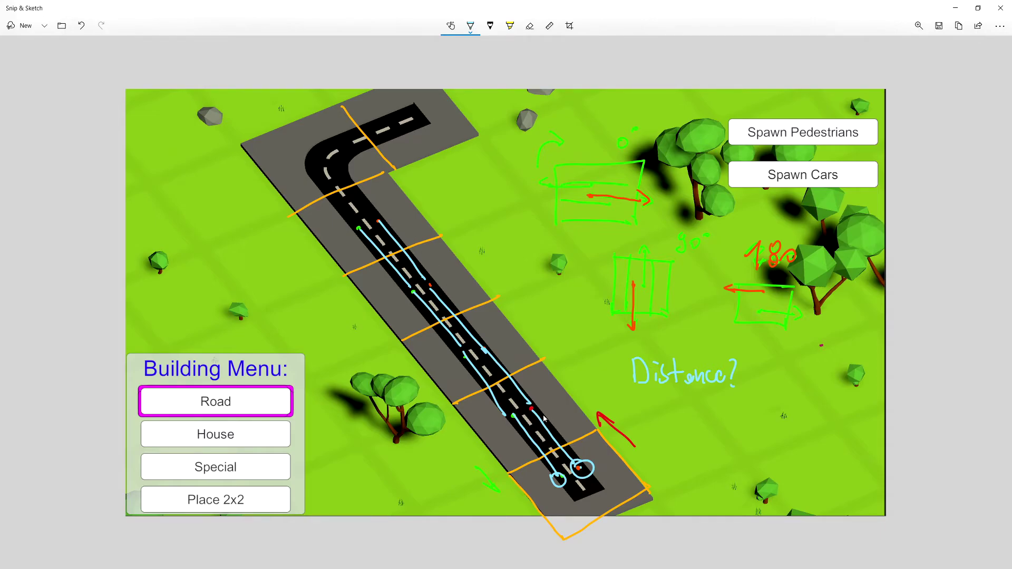
pyautogui.moveTo(574, 441); pyautogui.dragTo(560, 422)
# Mark four orange-red lane dots along the road curve.
pyautogui.click(470, 25)
pyautogui.click(457, 98)
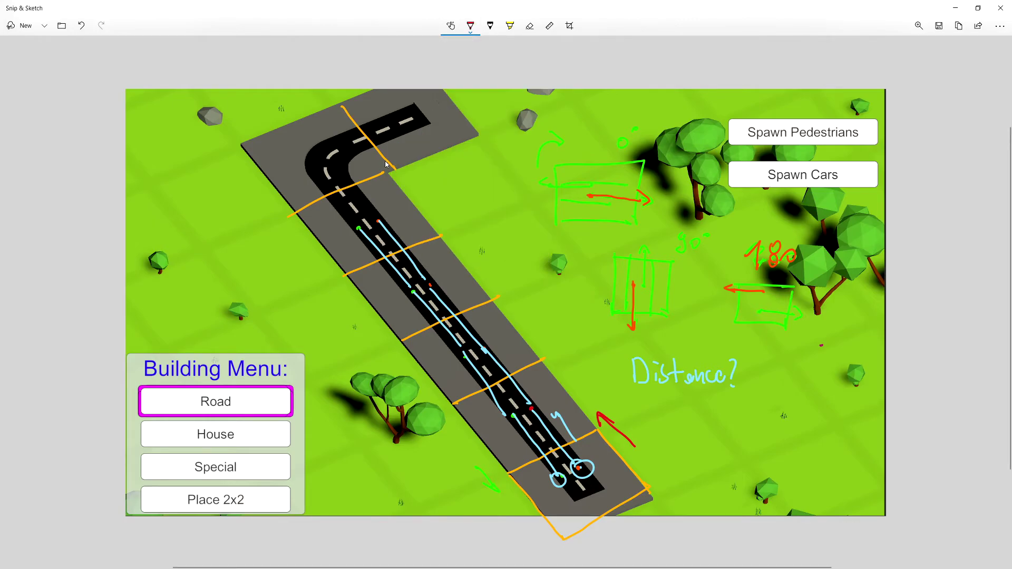
pyautogui.click(345, 180)
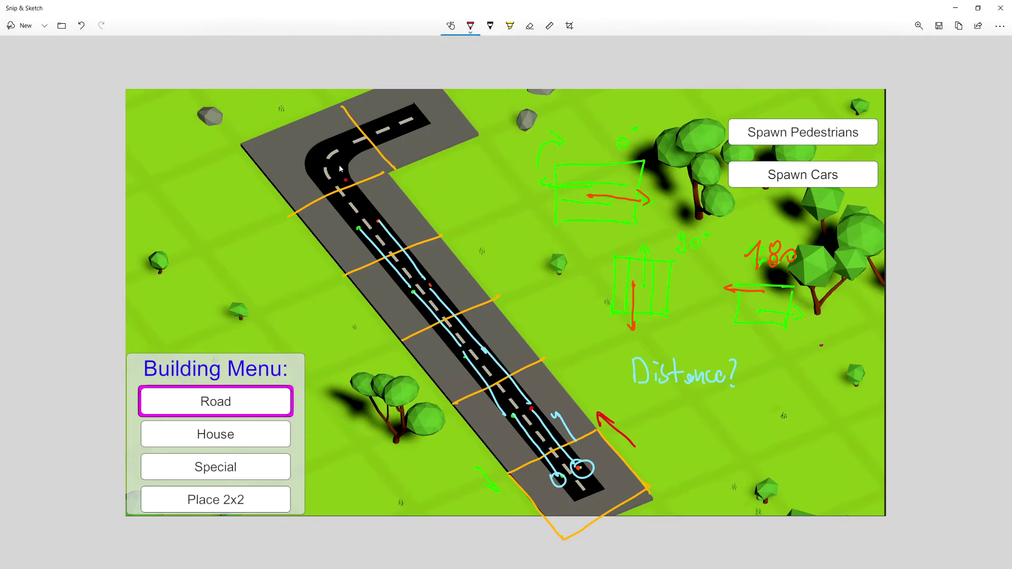
pyautogui.click(338, 165)
pyautogui.click(345, 153)
pyautogui.click(364, 144)
# Mark five bright green lane dots along the inner side of the curve.
pyautogui.click(471, 25)
pyautogui.click(435, 120)
pyautogui.click(359, 163)
pyautogui.click(325, 186)
pyautogui.click(319, 173)
pyautogui.click(313, 161)
pyautogui.click(319, 148)
pyautogui.click(336, 137)
# In light orange, link the curve's lane dots and circle them.
pyautogui.click(471, 26)
pyautogui.click(330, 201)
pyautogui.moveTo(350, 132)
pyautogui.mouseDown()
pyautogui.moveTo(314, 164)
pyautogui.moveTo(327, 185)
pyautogui.moveTo(349, 175)
pyautogui.moveTo(343, 157)
pyautogui.moveTo(359, 153)
pyautogui.moveTo(342, 181)
pyautogui.moveTo(356, 182)
pyautogui.moveTo(337, 191)
pyautogui.mouseUp()
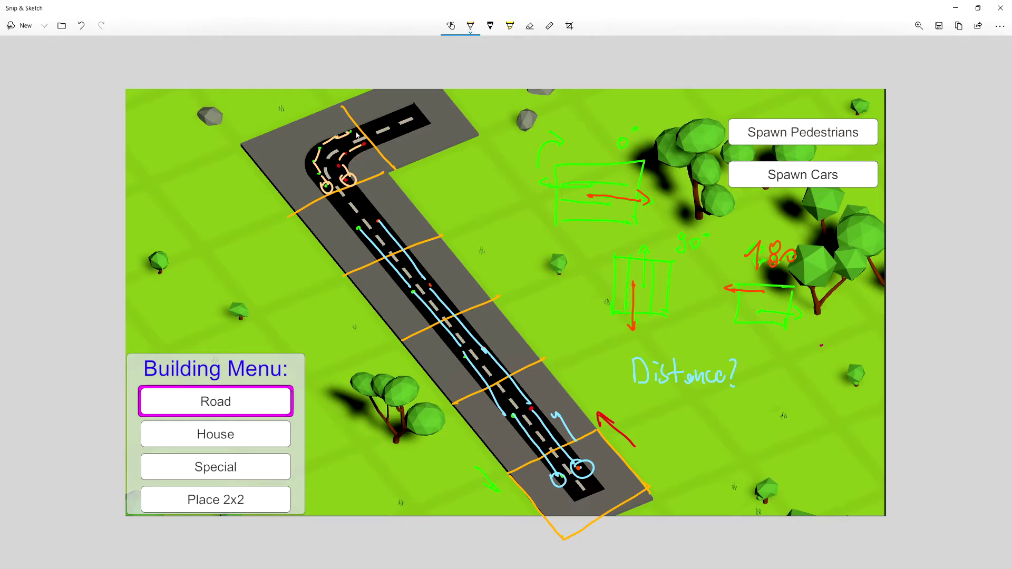
pyautogui.moveTo(354, 136)
pyautogui.mouseDown()
pyautogui.moveTo(346, 129)
pyautogui.moveTo(359, 149)
pyautogui.mouseUp()
# Draw light-blue links joining the straight road's red and green dots to the curve.
pyautogui.click(471, 25)
pyautogui.click(509, 174)
pyautogui.click(367, 206)
pyautogui.moveTo(378, 222); pyautogui.dragTo(349, 181)
pyautogui.moveTo(328, 188); pyautogui.dragTo(360, 231)
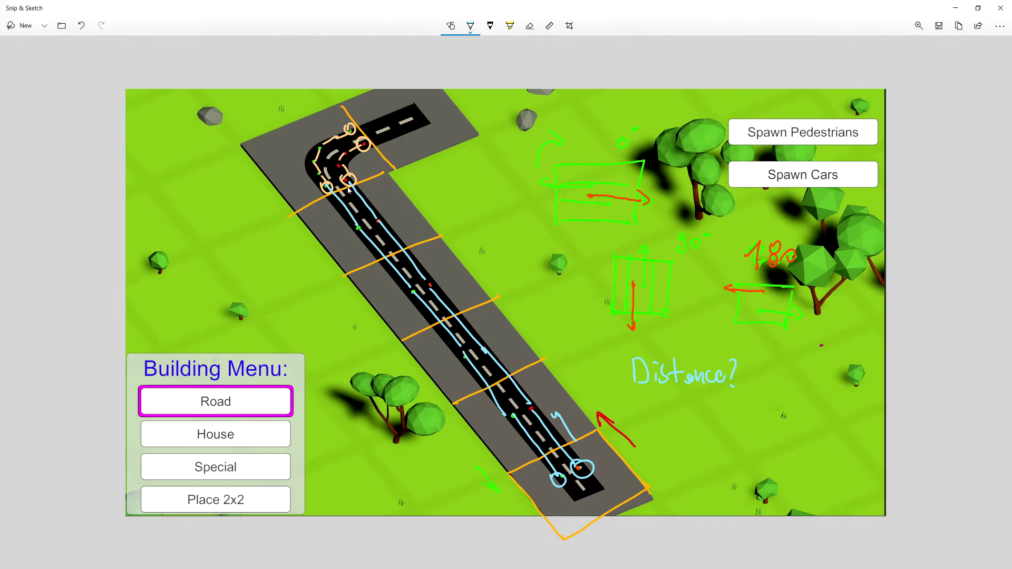
pyautogui.click(470, 25)
pyautogui.click(438, 122)
pyautogui.click(470, 26)
# Set the pen to light blue and draw a link along the upper road to the red dot.
pyautogui.press('Escape')
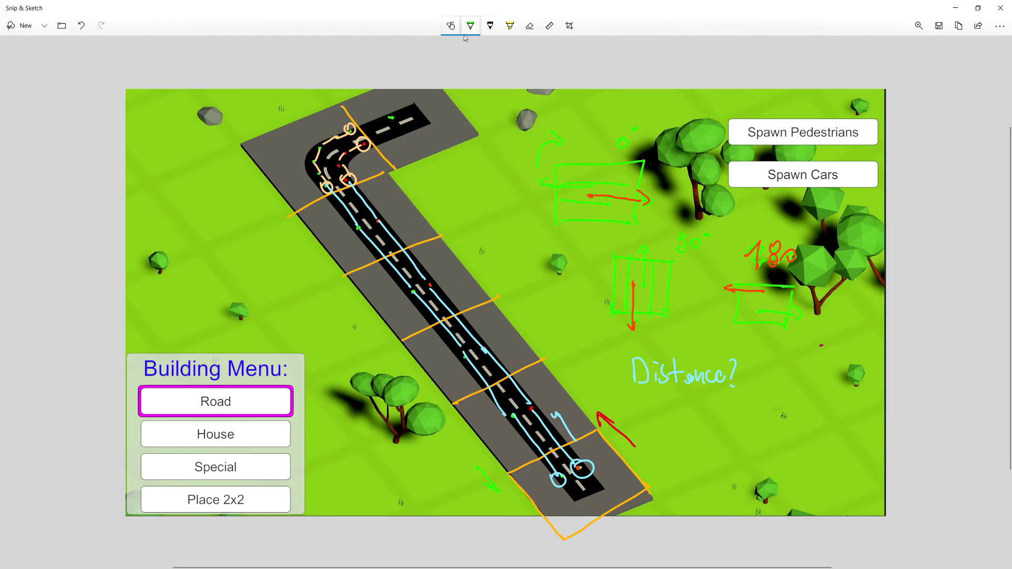
pyautogui.click(468, 29)
pyautogui.click(380, 146)
pyautogui.click(469, 26)
pyautogui.click(455, 96)
pyautogui.click(470, 25)
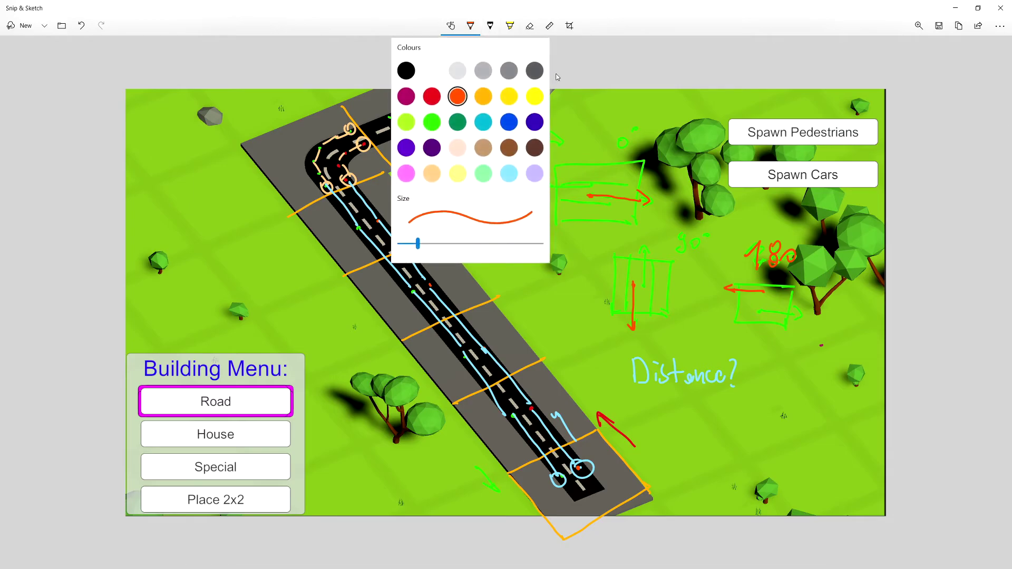
pyautogui.click(508, 169)
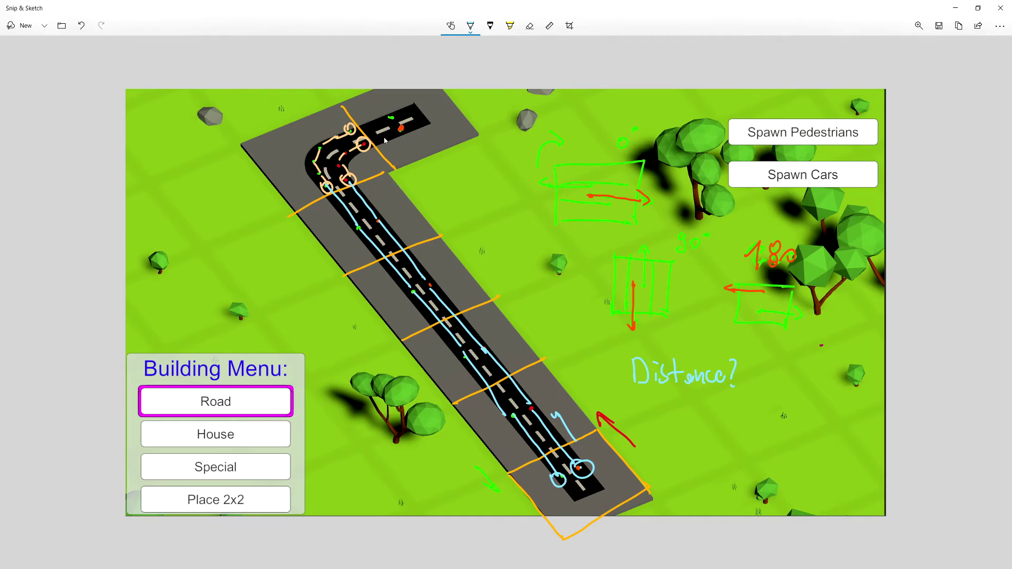
pyautogui.moveTo(371, 145)
pyautogui.mouseDown()
pyautogui.moveTo(393, 138)
pyautogui.moveTo(352, 132)
pyautogui.moveTo(384, 124)
pyautogui.mouseUp()
# Draw two purple strokes along the curve, then undo them.
pyautogui.click(470, 26)
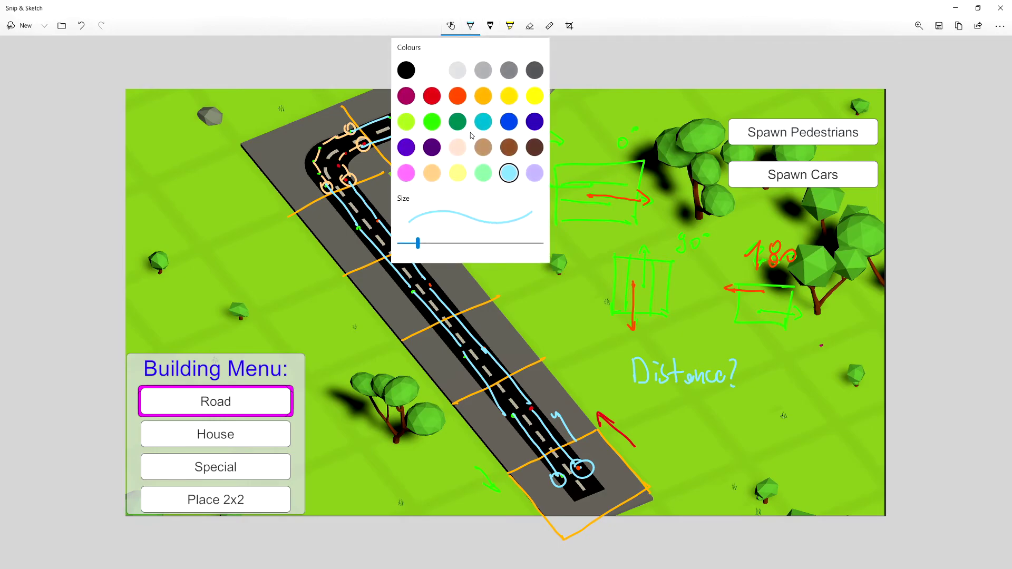
pyautogui.click(405, 147)
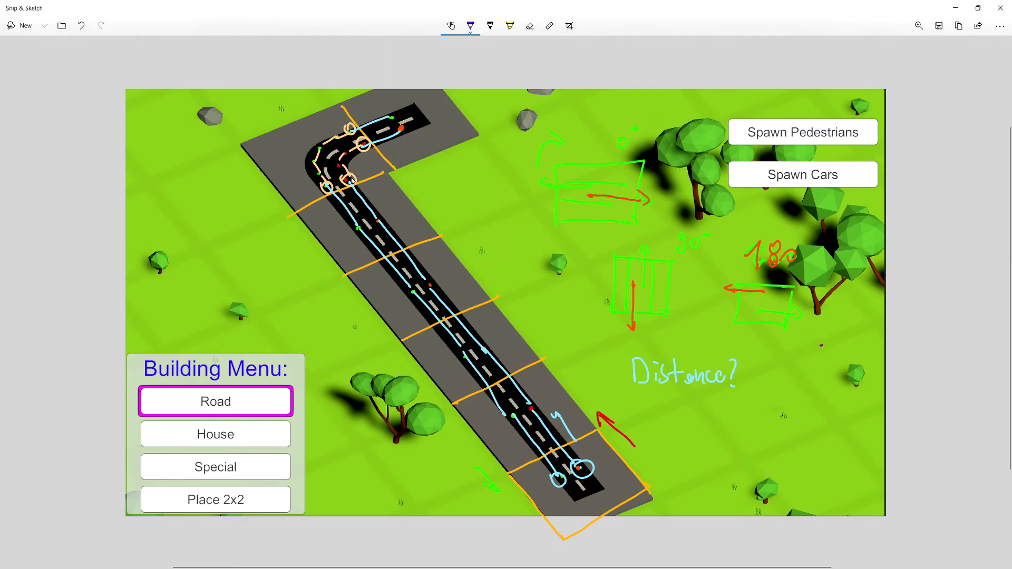
pyautogui.moveTo(352, 179); pyautogui.dragTo(399, 129)
pyautogui.moveTo(327, 187); pyautogui.dragTo(386, 114)
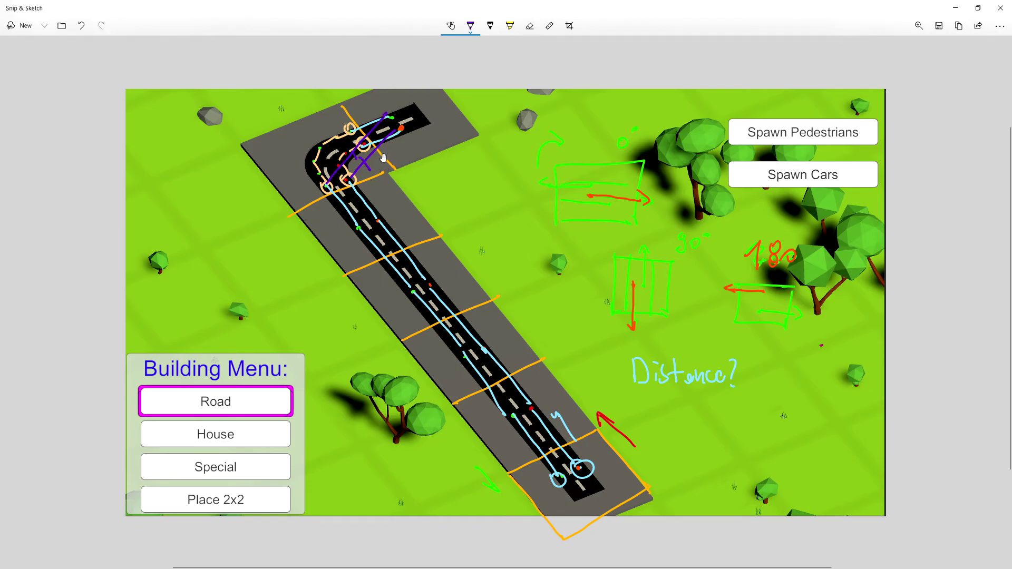
pyautogui.hotkey('ctrl', 'z')
pyautogui.hotkey('ctrl', 'z')
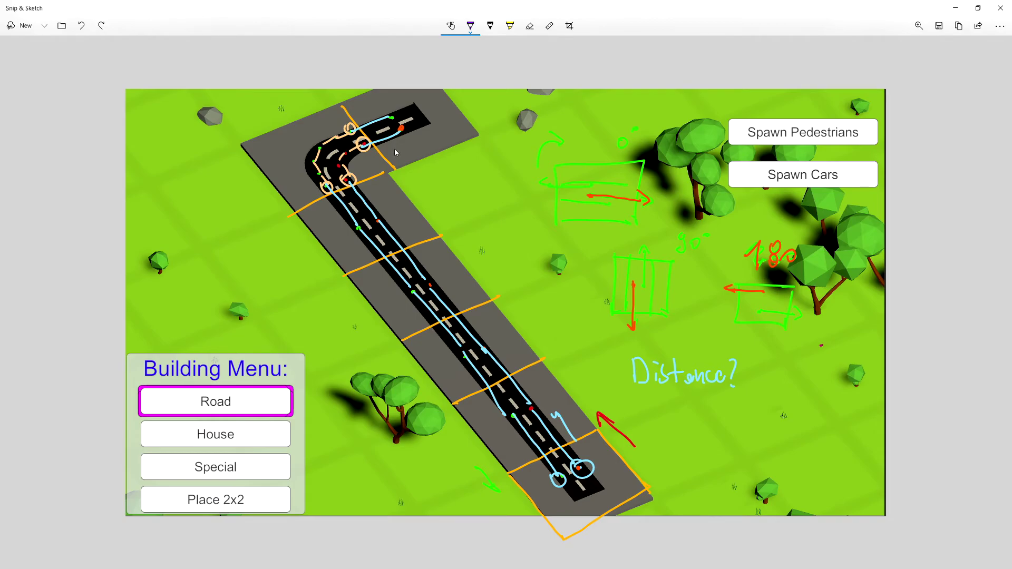
# Sketch a small purple grid on the left grass and write 'A*' below it.
pyautogui.moveTo(182, 188)
pyautogui.mouseDown()
pyautogui.moveTo(184, 262)
pyautogui.moveTo(256, 174)
pyautogui.moveTo(251, 247)
pyautogui.mouseUp()
pyautogui.moveTo(184, 261); pyautogui.dragTo(257, 246)
pyautogui.moveTo(190, 189); pyautogui.dragTo(199, 259)
pyautogui.moveTo(232, 180)
pyautogui.mouseDown()
pyautogui.moveTo(247, 203)
pyautogui.moveTo(258, 196)
pyautogui.mouseUp()
pyautogui.moveTo(235, 223)
pyautogui.mouseDown()
pyautogui.moveTo(240, 243)
pyautogui.moveTo(258, 224)
pyautogui.mouseUp()
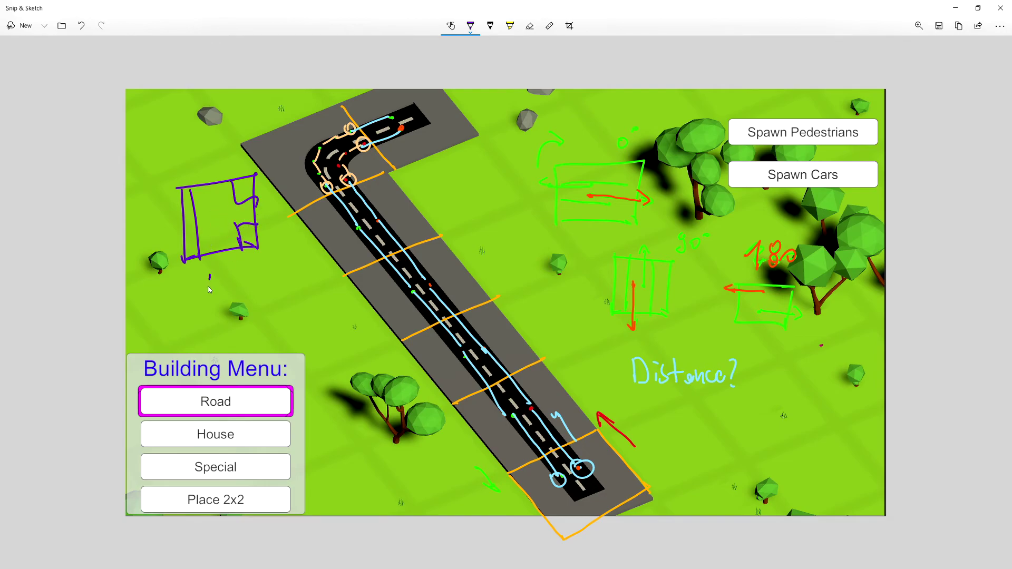
pyautogui.moveTo(207, 298); pyautogui.dragTo(203, 312)
pyautogui.moveTo(210, 275)
pyautogui.mouseDown()
pyautogui.moveTo(224, 311)
pyautogui.moveTo(218, 295)
pyautogui.mouseUp()
pyautogui.moveTo(232, 258); pyautogui.dragTo(227, 278)
pyautogui.moveTo(222, 265); pyautogui.dragTo(236, 275)
pyautogui.moveTo(236, 258); pyautogui.dragTo(223, 275)
# Label the road's bottom end 'S' and box an 'E' at its top end.
pyautogui.moveTo(614, 448)
pyautogui.mouseDown()
pyautogui.moveTo(607, 476)
pyautogui.moveTo(617, 458)
pyautogui.moveTo(597, 457)
pyautogui.moveTo(626, 465)
pyautogui.moveTo(609, 487)
pyautogui.mouseUp()
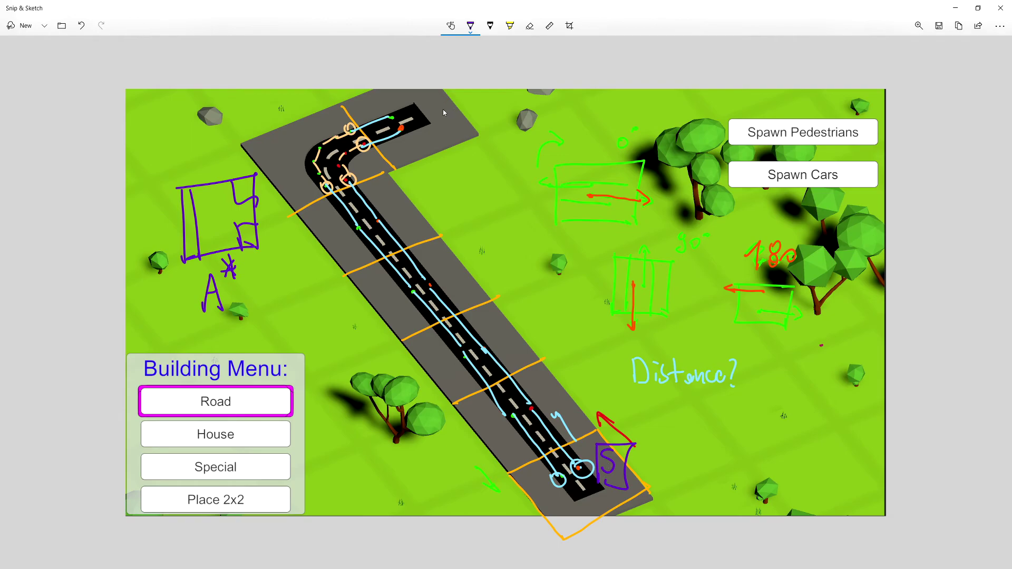
pyautogui.moveTo(422, 130)
pyautogui.mouseDown()
pyautogui.moveTo(422, 157)
pyautogui.moveTo(445, 128)
pyautogui.mouseUp()
pyautogui.moveTo(421, 142)
pyautogui.mouseDown()
pyautogui.moveTo(440, 141)
pyautogui.moveTo(436, 153)
pyautogui.mouseUp()
pyautogui.moveTo(412, 117)
pyautogui.mouseDown()
pyautogui.moveTo(415, 168)
pyautogui.moveTo(448, 157)
pyautogui.mouseUp()
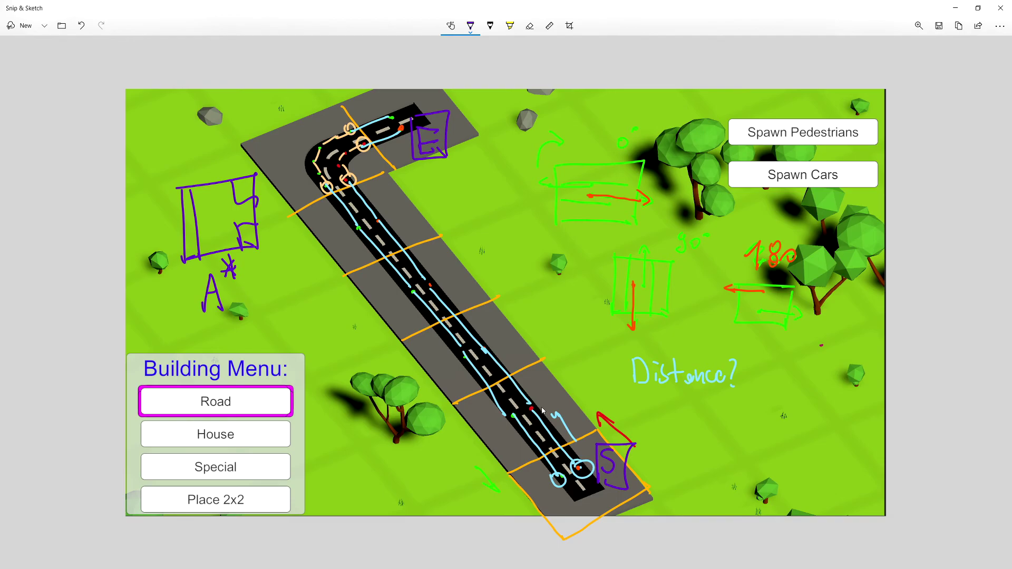
# Write 'Undirected' and 'Directed' in purple at the lower right beside the road.
pyautogui.click(484, 348)
pyautogui.click(530, 25)
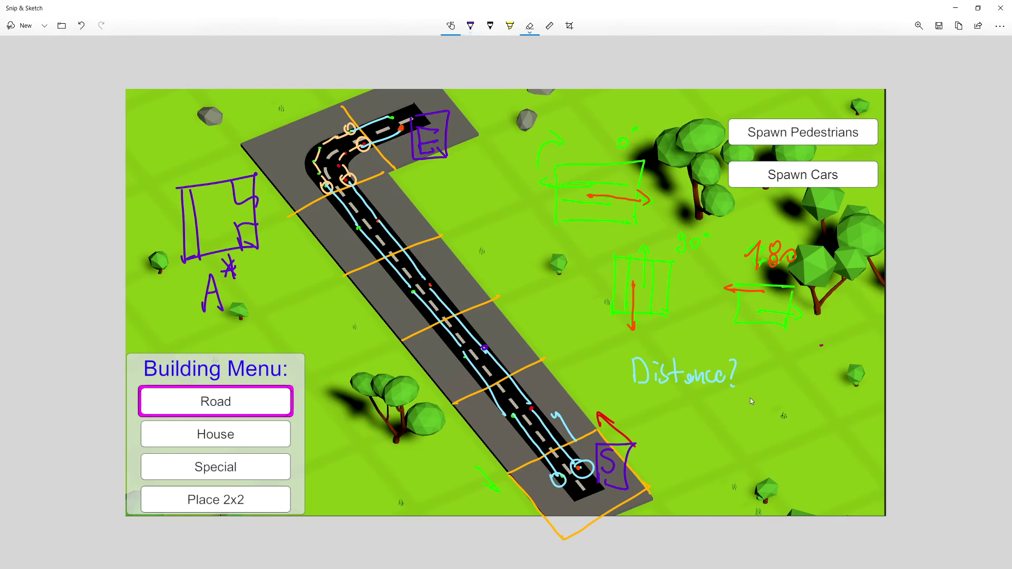
pyautogui.click(471, 26)
pyautogui.moveTo(713, 434)
pyautogui.mouseDown()
pyautogui.moveTo(739, 432)
pyautogui.moveTo(746, 413)
pyautogui.moveTo(767, 433)
pyautogui.moveTo(790, 407)
pyautogui.moveTo(782, 419)
pyautogui.moveTo(802, 409)
pyautogui.mouseUp()
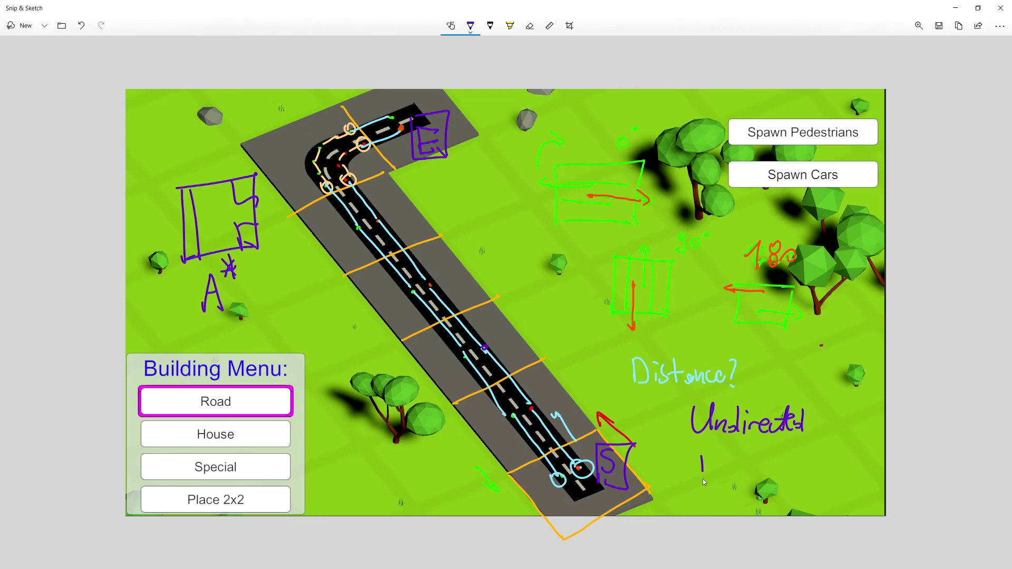
pyautogui.moveTo(740, 477); pyautogui.dragTo(765, 462)
pyautogui.moveTo(769, 472); pyautogui.dragTo(782, 477)
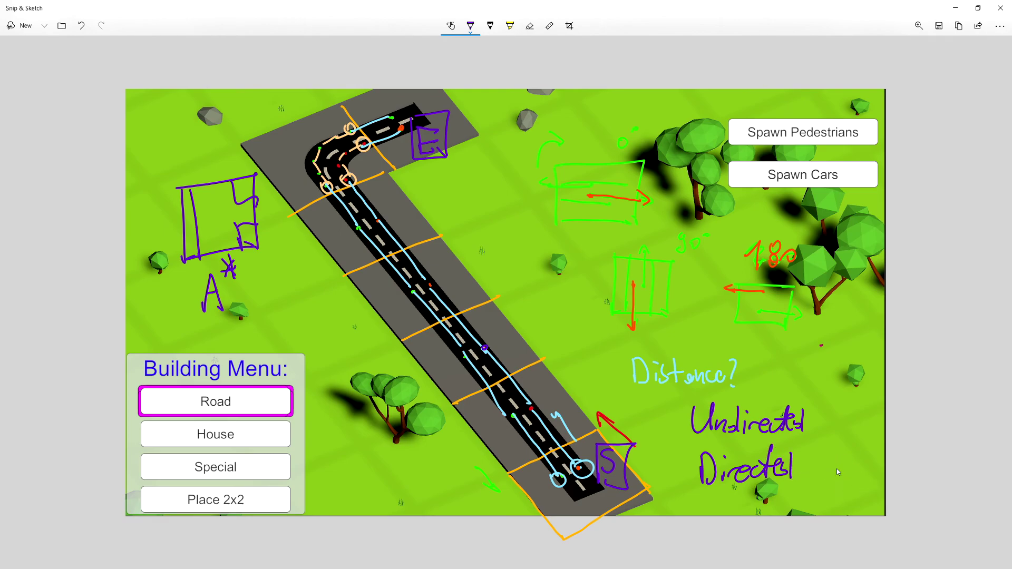
# Draw purple direction arrows and dots beside the road near its start.
pyautogui.moveTo(574, 441); pyautogui.dragTo(555, 419)
pyautogui.click(579, 467)
pyautogui.click(532, 408)
pyautogui.moveTo(561, 370); pyautogui.dragTo(578, 395)
pyautogui.hotkey('ctrl', 'e')
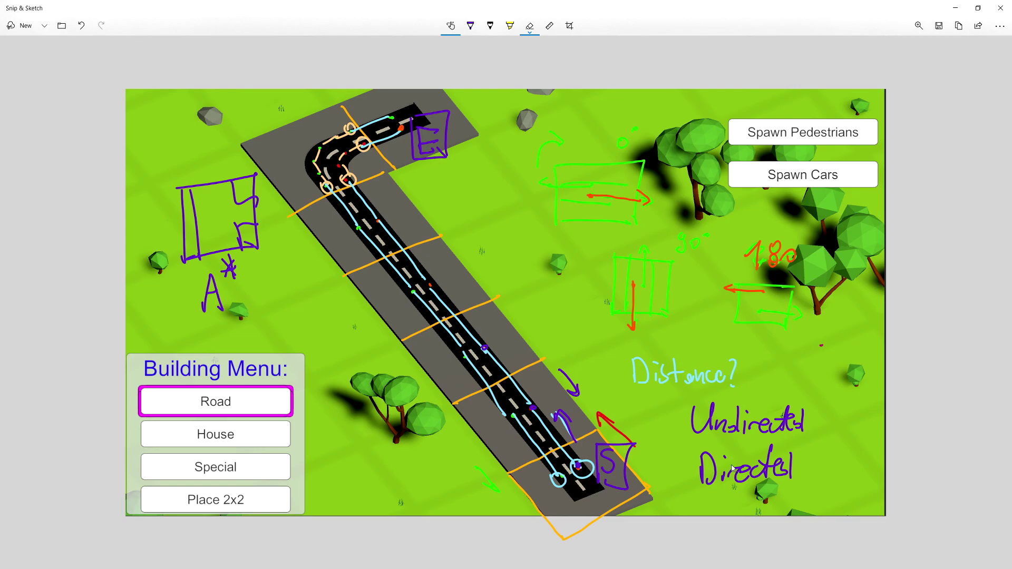